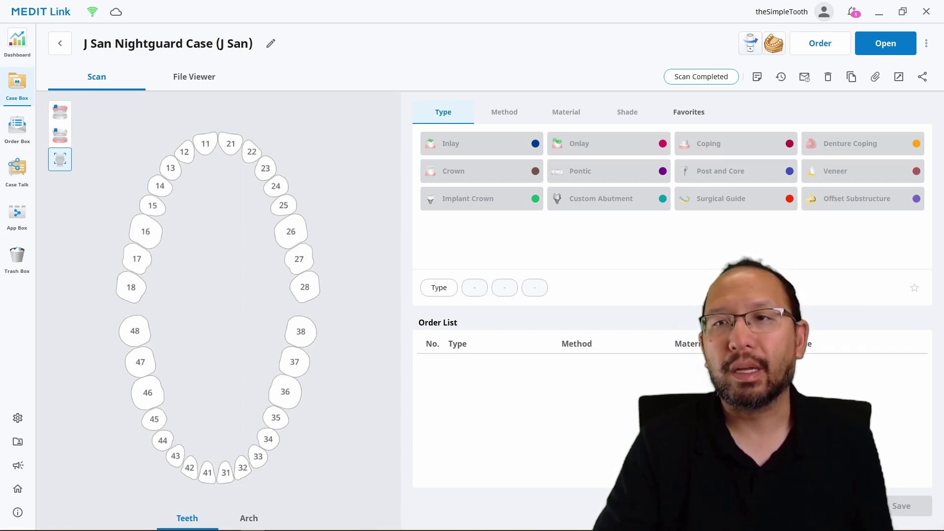
Open the nightguard case in File Viewer and orbit the based arches to left-side and frontal views
left_click(197, 83)
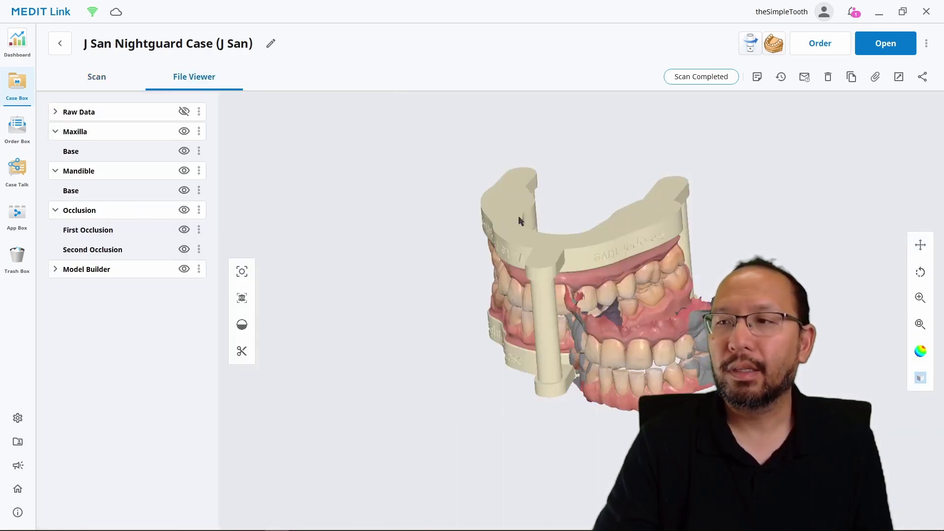
left_click_drag(527, 224, 462, 246)
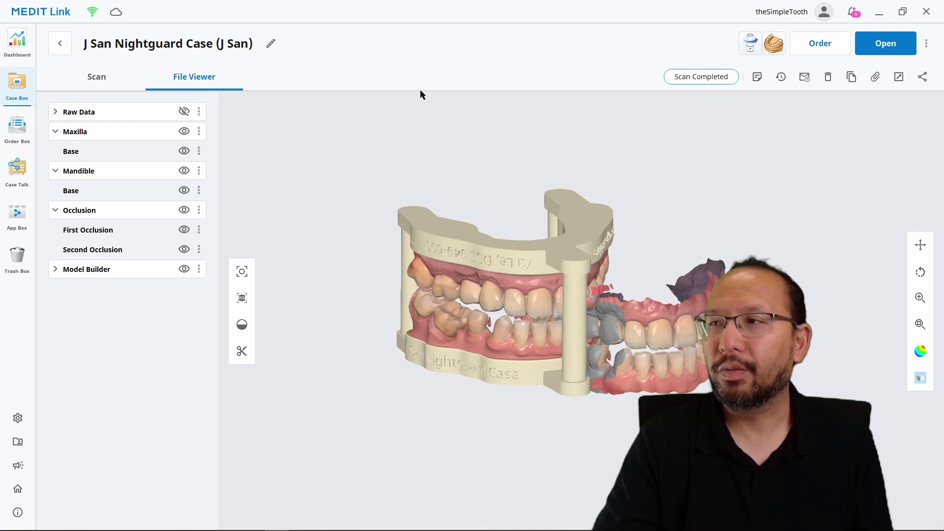
left_click_drag(261, 130, 456, 281)
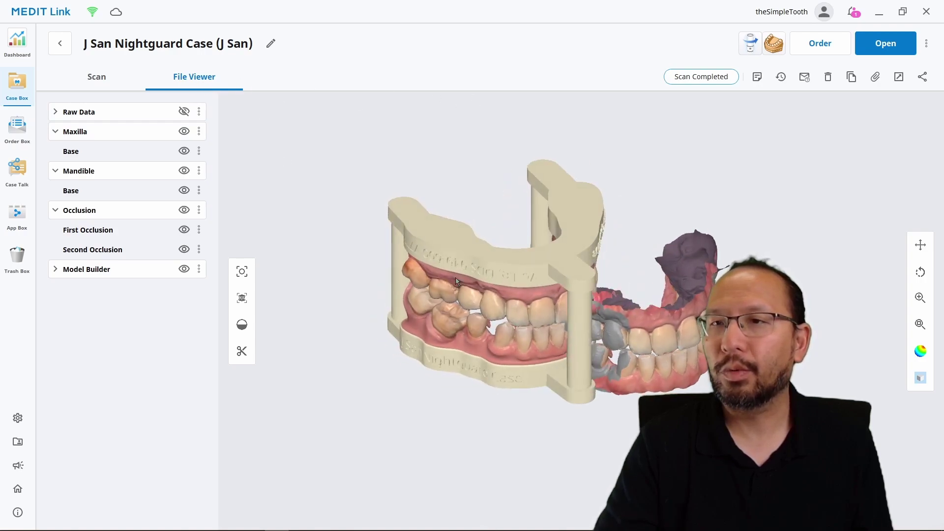
Export the case meshes as exocad STL files into a new numbered Downloads folder, then open that folder
left_click(899, 79)
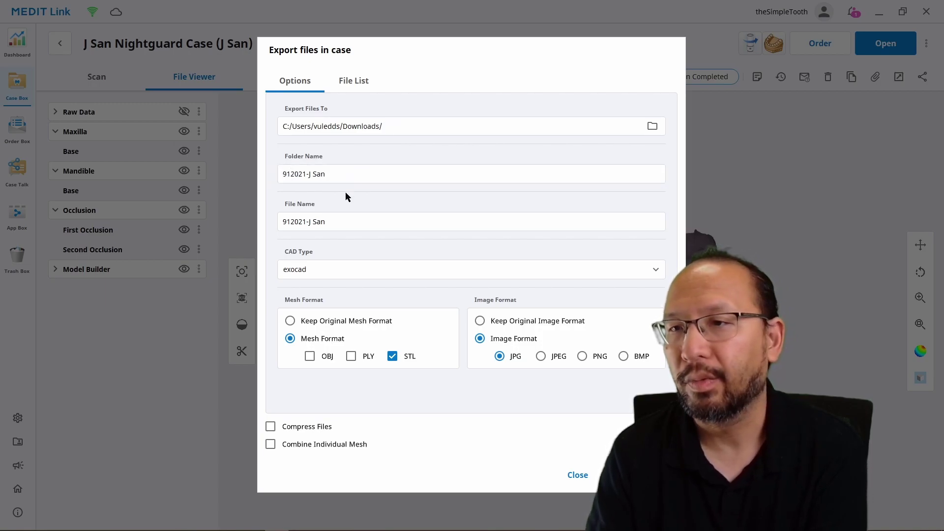
left_click(352, 271)
left_click(389, 275)
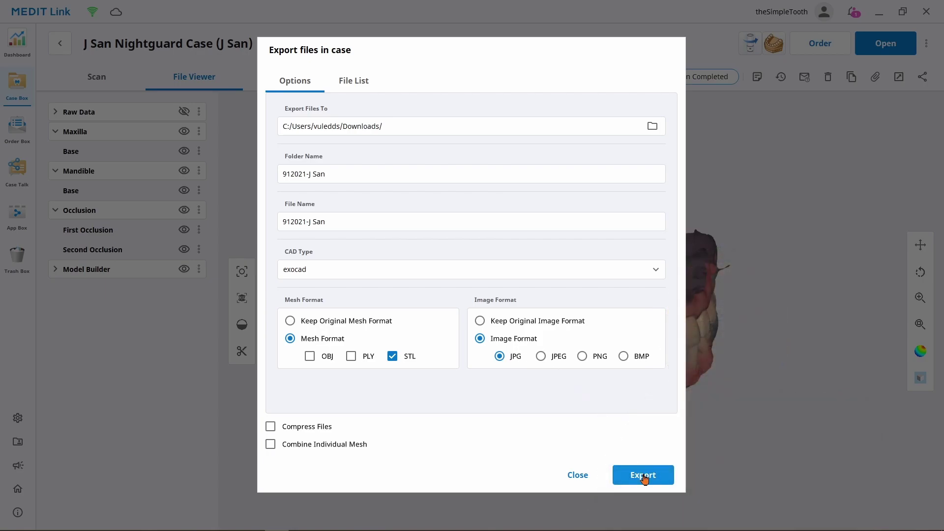
left_click(644, 477)
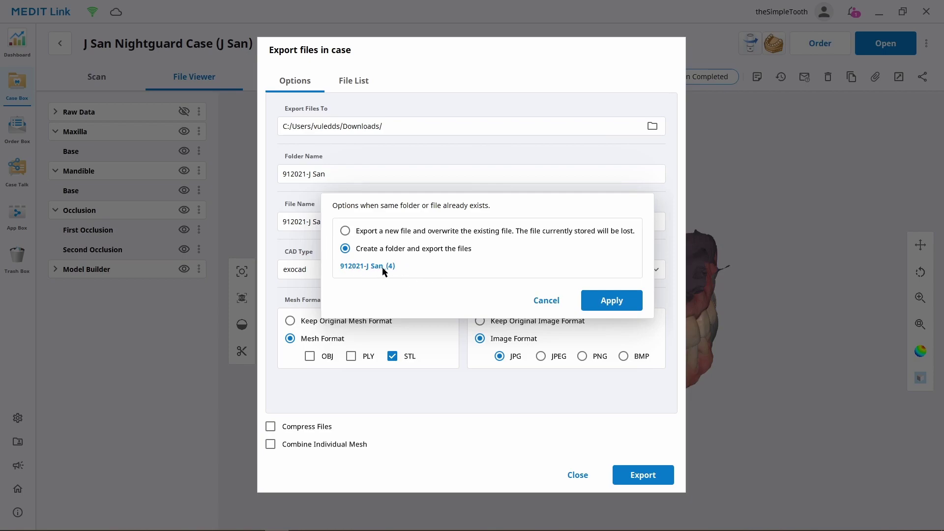
left_click(603, 308)
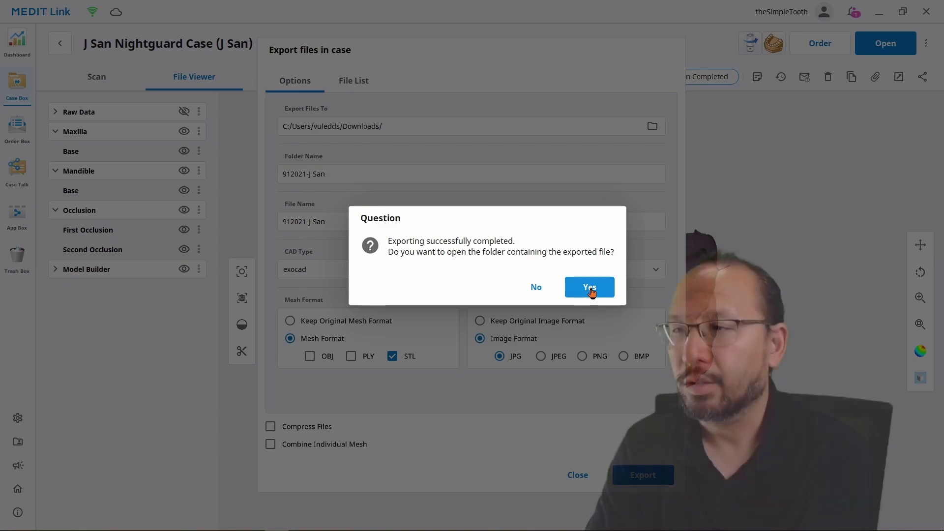
left_click(590, 288)
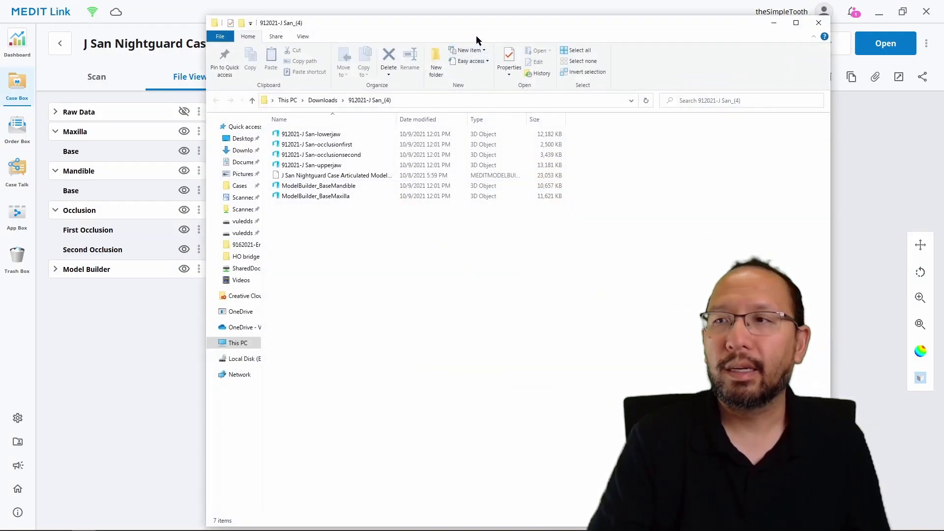
left_click_drag(473, 25, 429, 39)
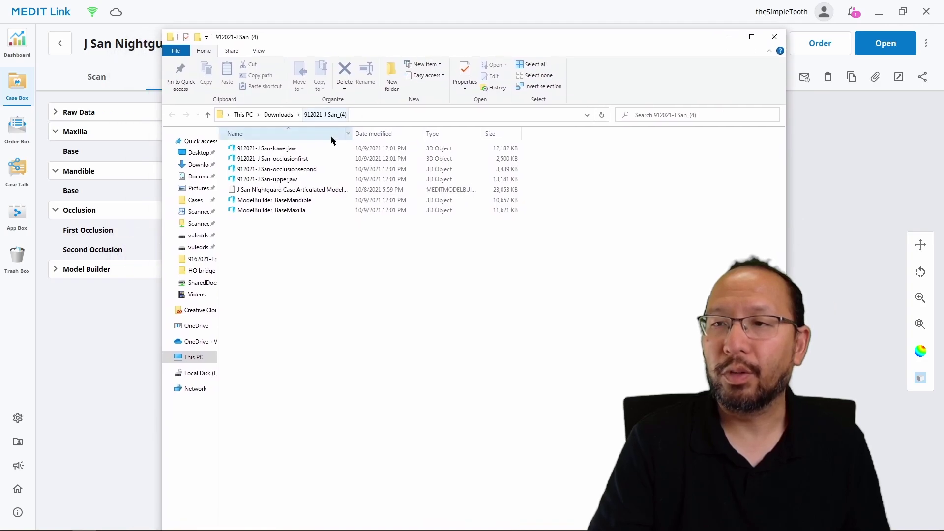
left_click(299, 149)
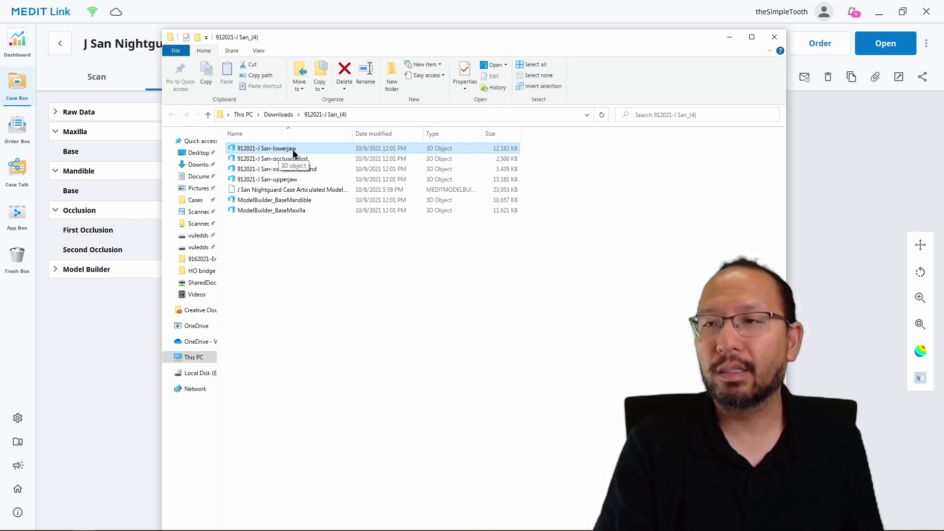
left_click(289, 160)
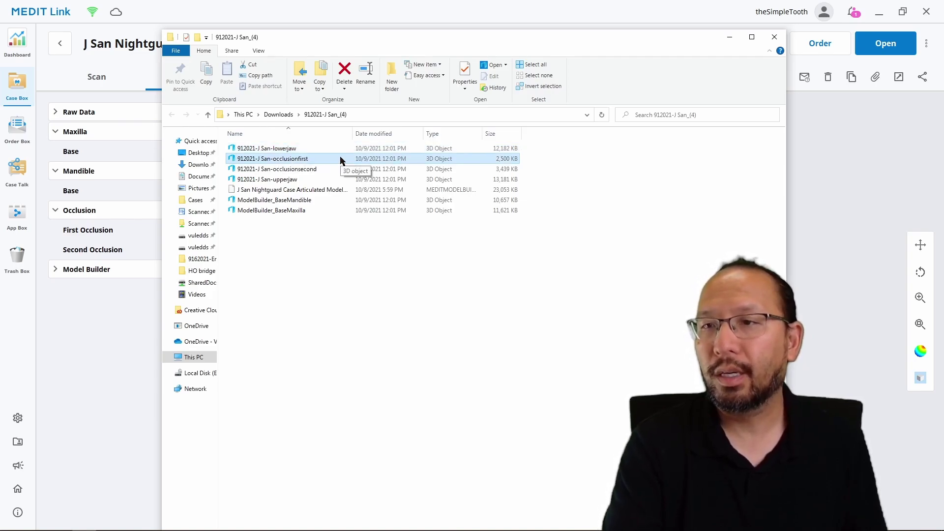
key("shift+Down")
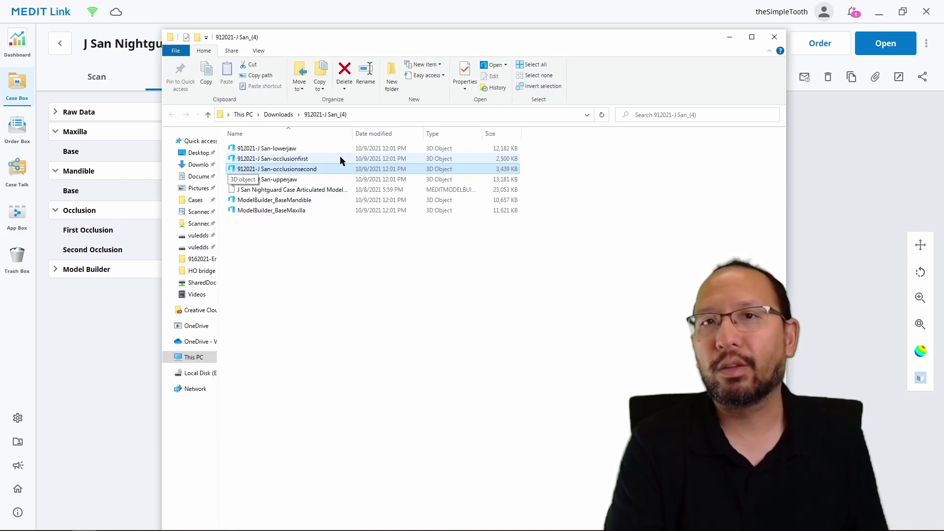
key("Down")
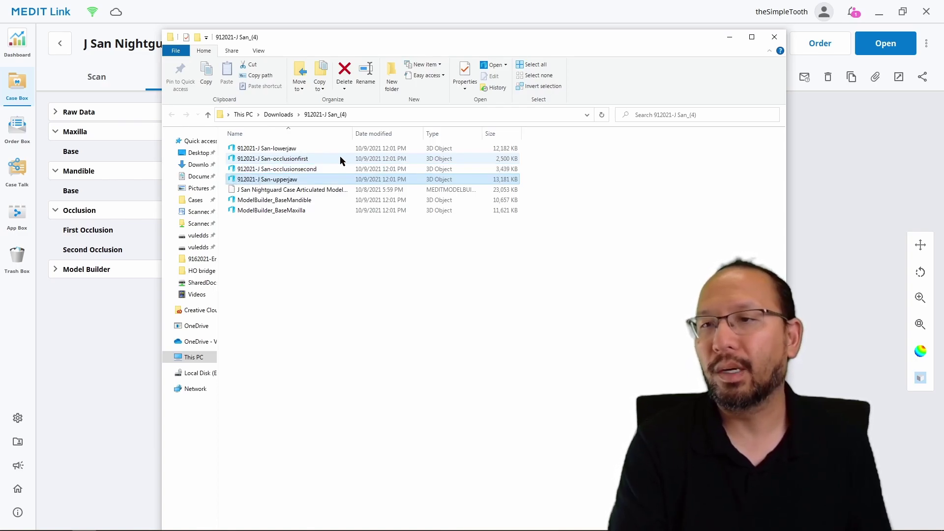
key("Down")
key("Up")
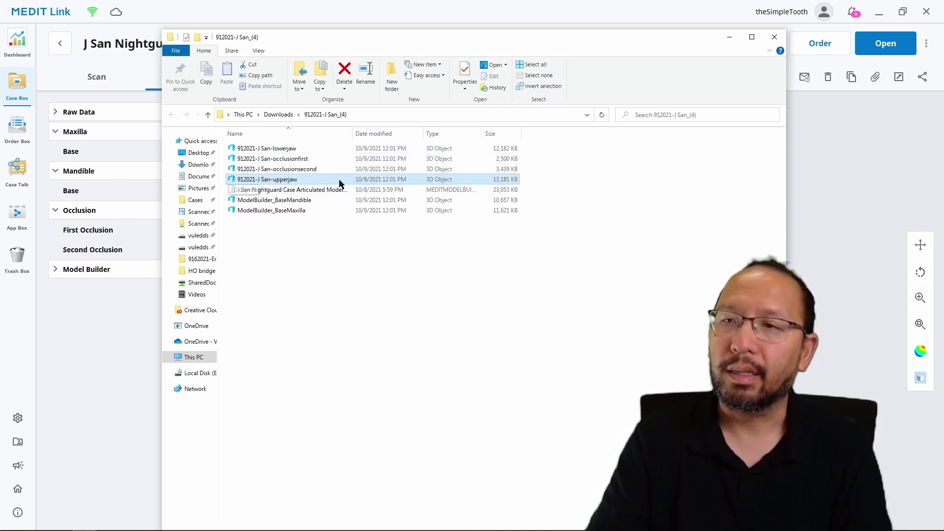
double_click(298, 182)
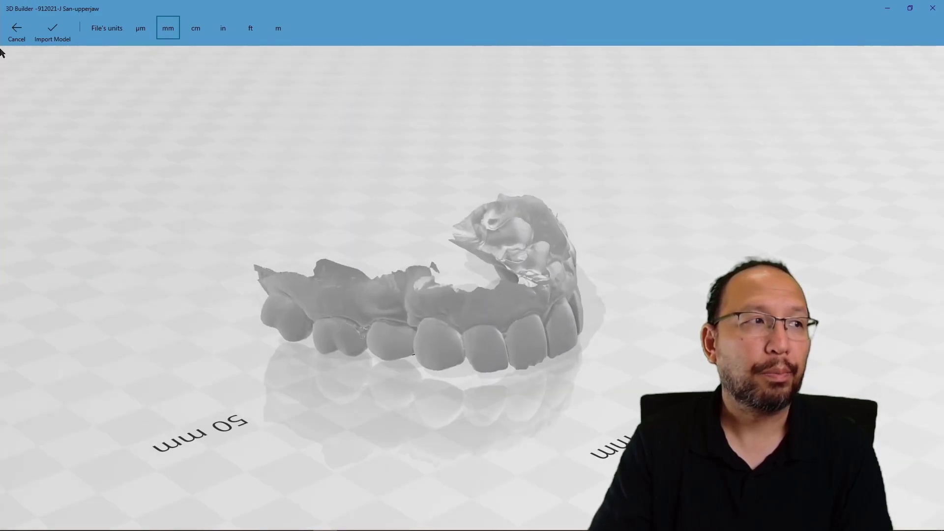
left_click(933, 8)
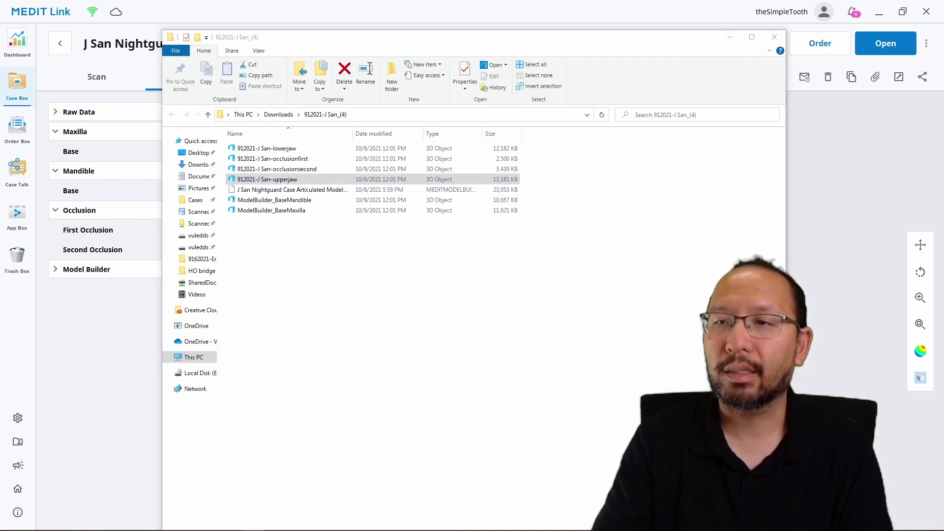
Make 3D Builder the always-used app for .stl files from the upperjaw file's Open with menu
right_click(466, 181)
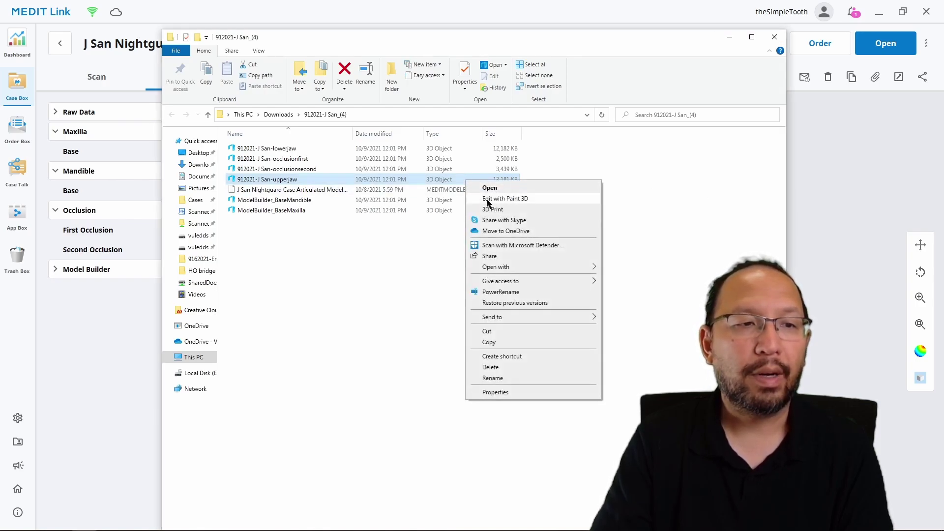
mouse_move(515, 266)
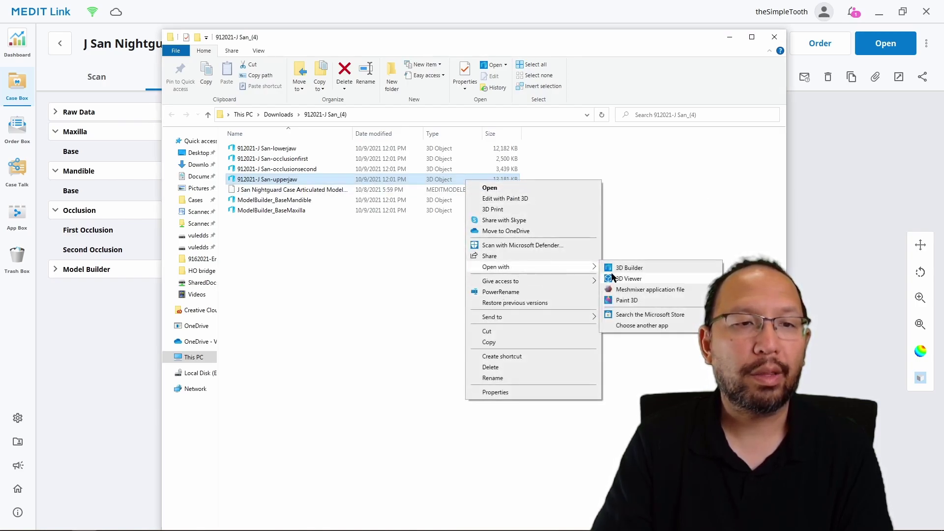
left_click(646, 327)
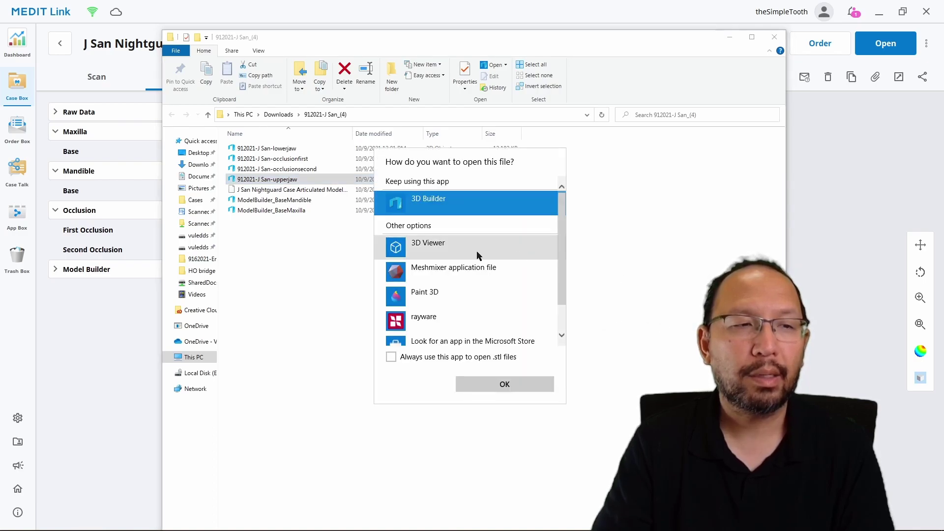
left_click(448, 270)
scroll(447, 273, "down", 2)
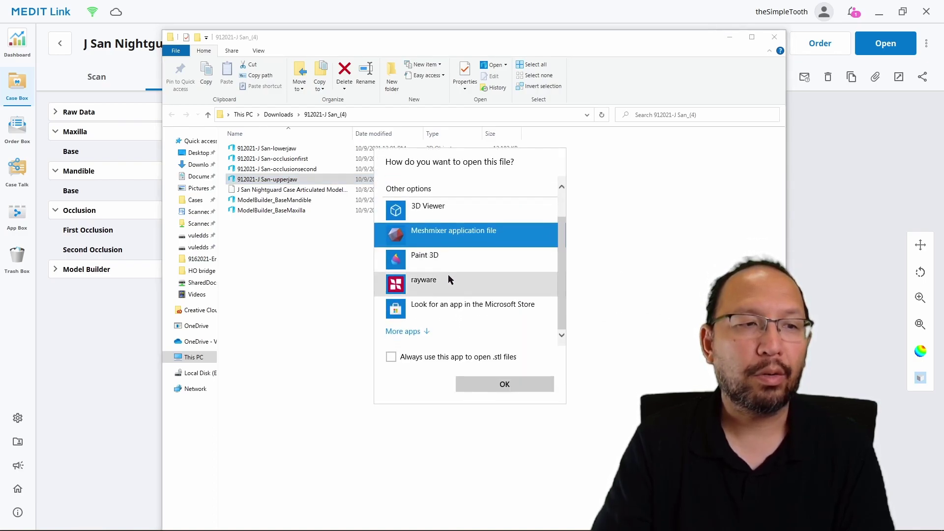
left_click(433, 284)
scroll(445, 284, "up", 2)
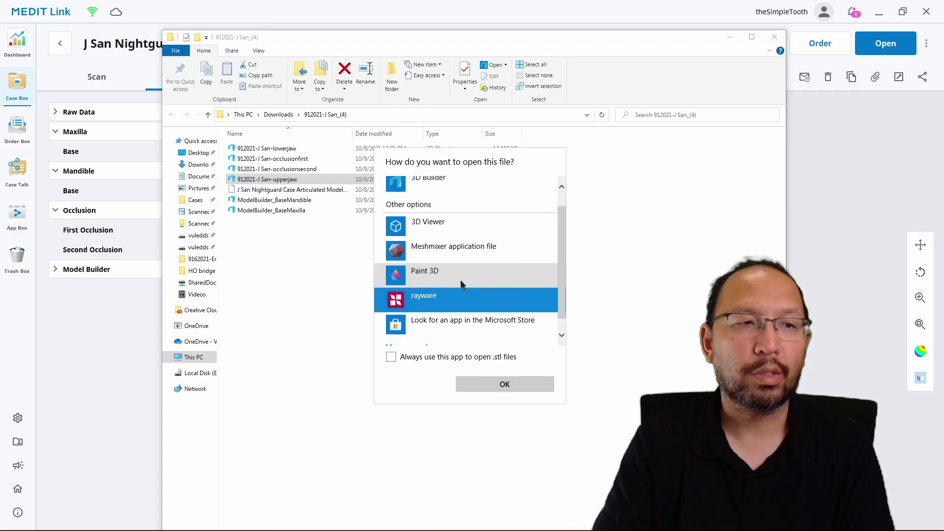
left_click(470, 209)
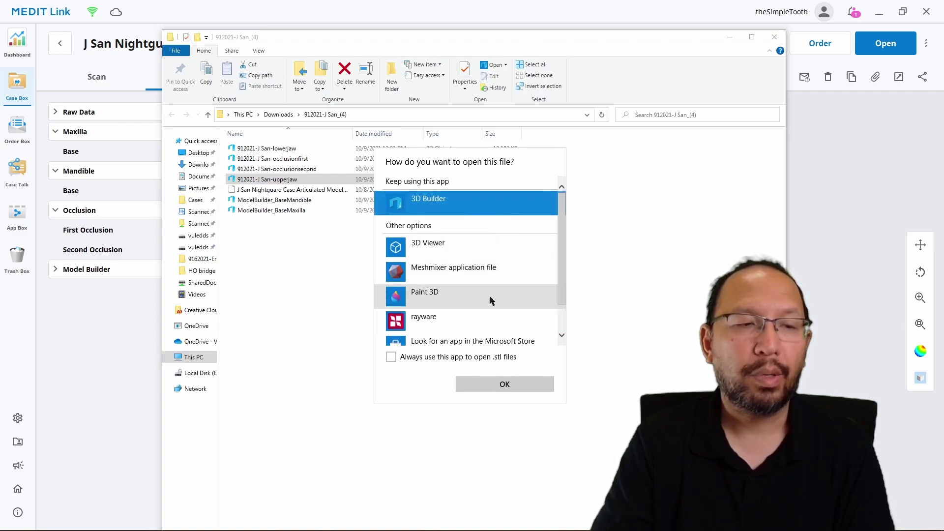
left_click(412, 358)
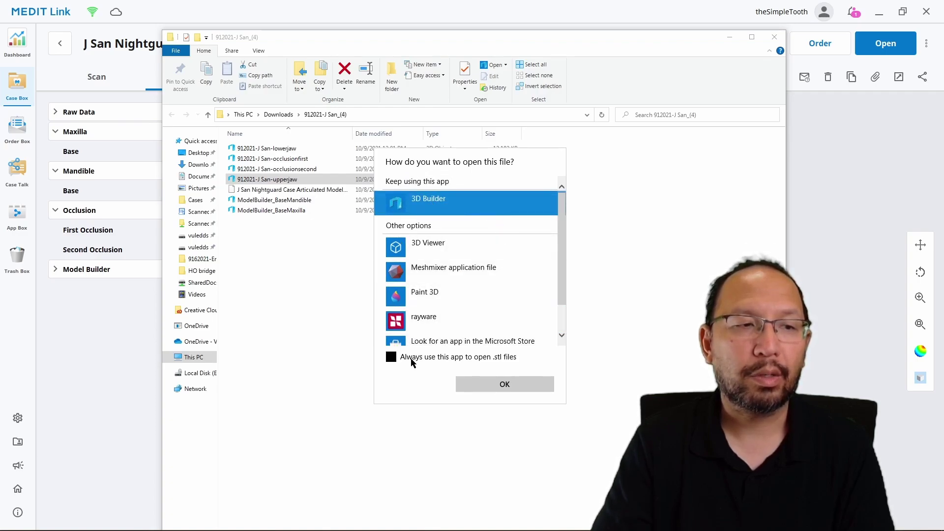
Open the upper jaw scan in 3D Builder in millimetres, inspect it, then close the app
left_click(498, 385)
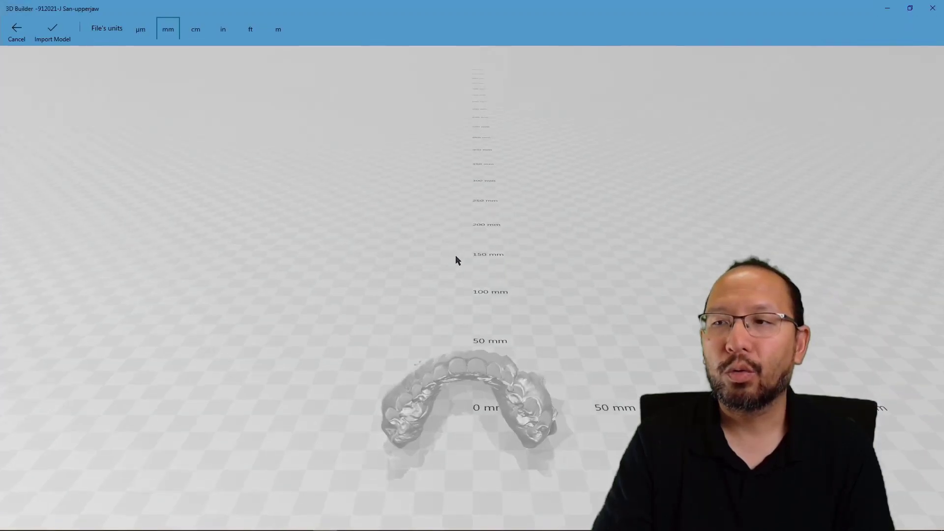
left_click_drag(240, 156, 648, 301)
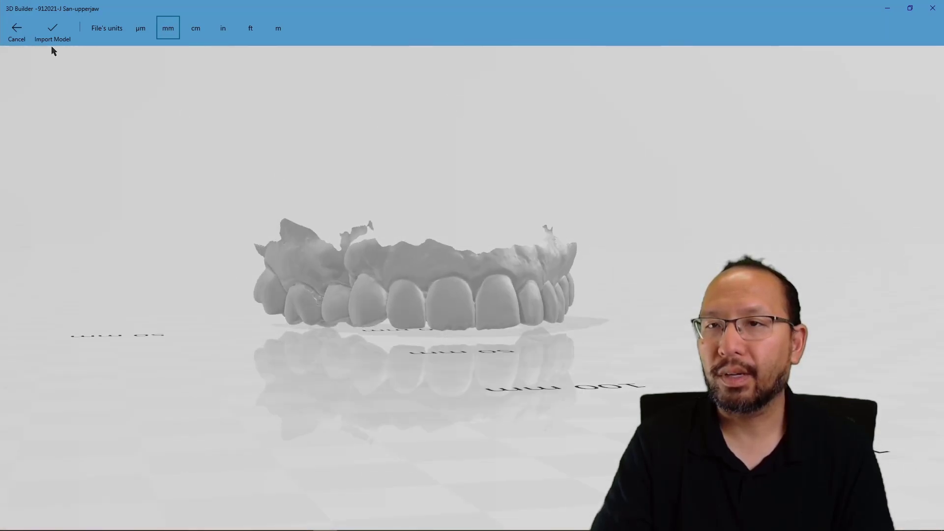
left_click(53, 40)
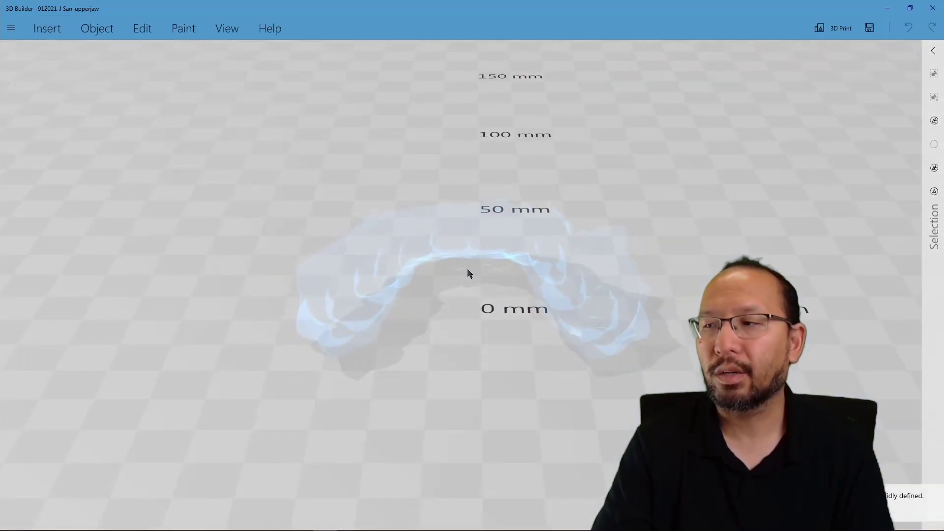
type("6")
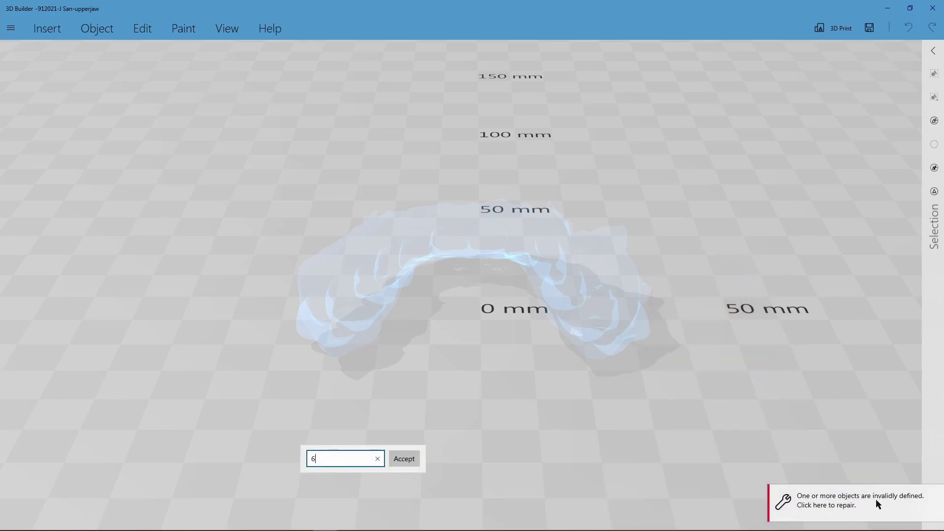
left_click_drag(802, 477, 351, 384)
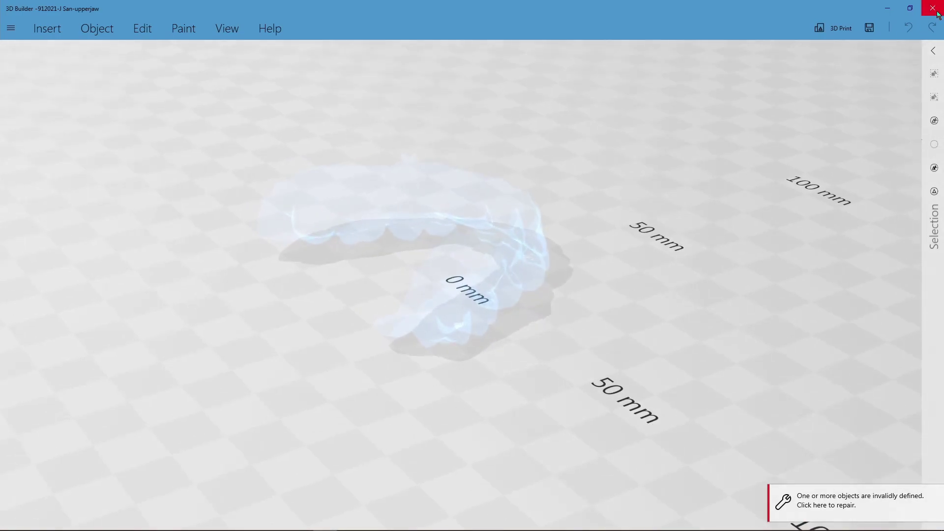
left_click(933, 9)
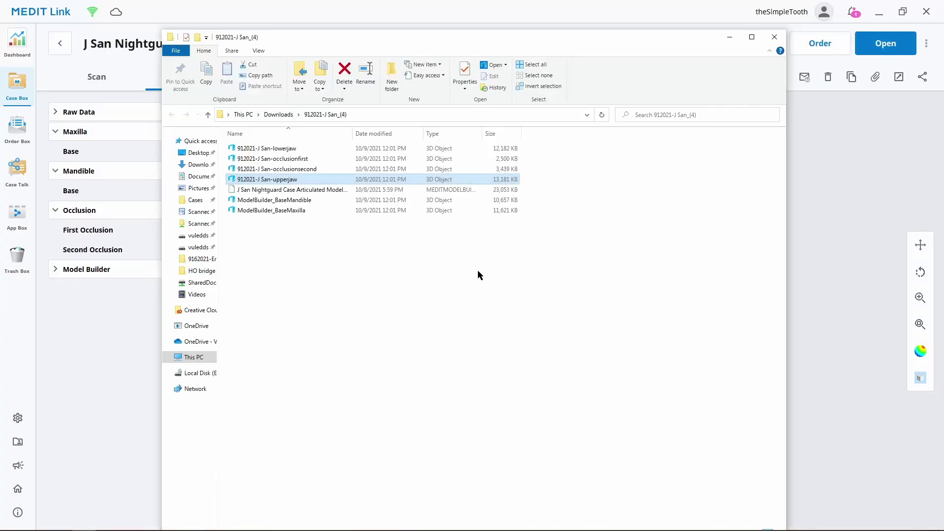
Open ModelBuilder_BaseMandible as a 3D preview and orbit it to a side view
left_click(293, 210)
left_click(296, 203, "ctrl")
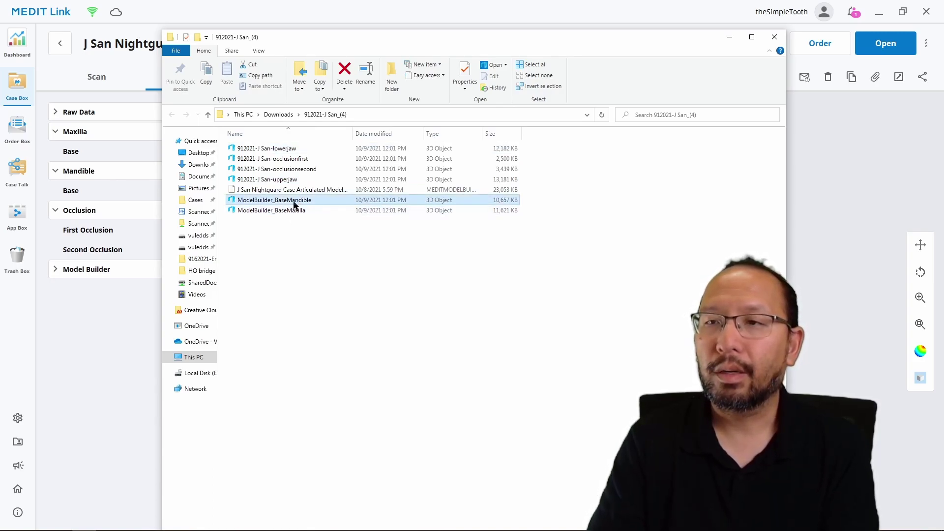
left_click(301, 205)
double_click(302, 203)
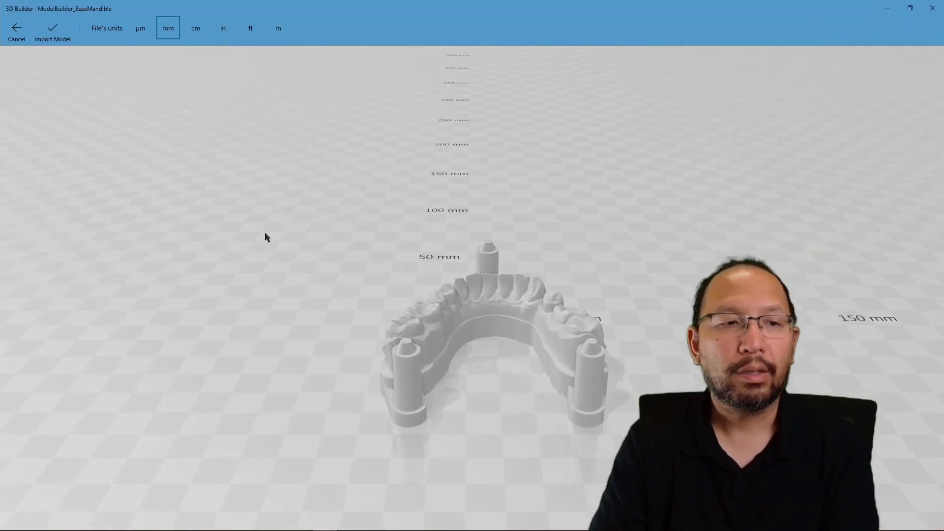
left_click_drag(362, 253, 787, 216)
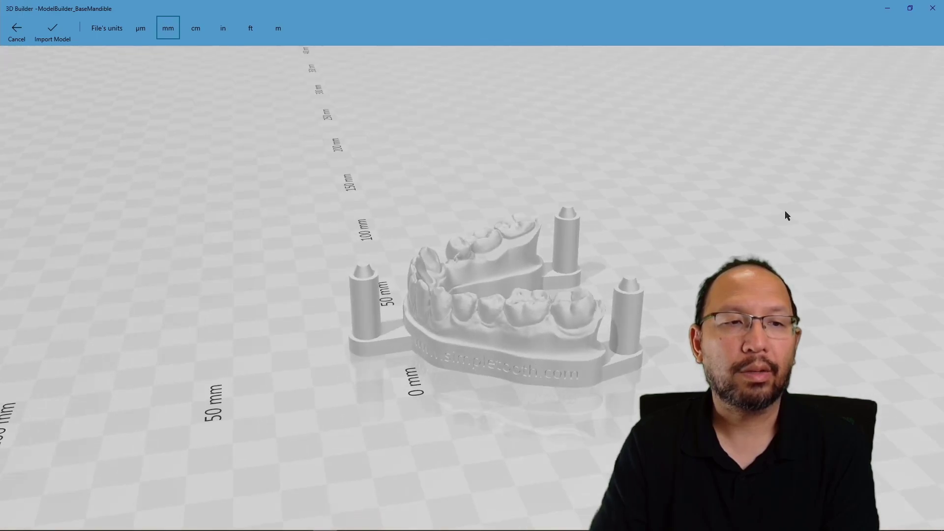
Close the mandible preview and orbit RayWare's empty Pro95 build plate with Die and Model 2 Gray
left_click(933, 8)
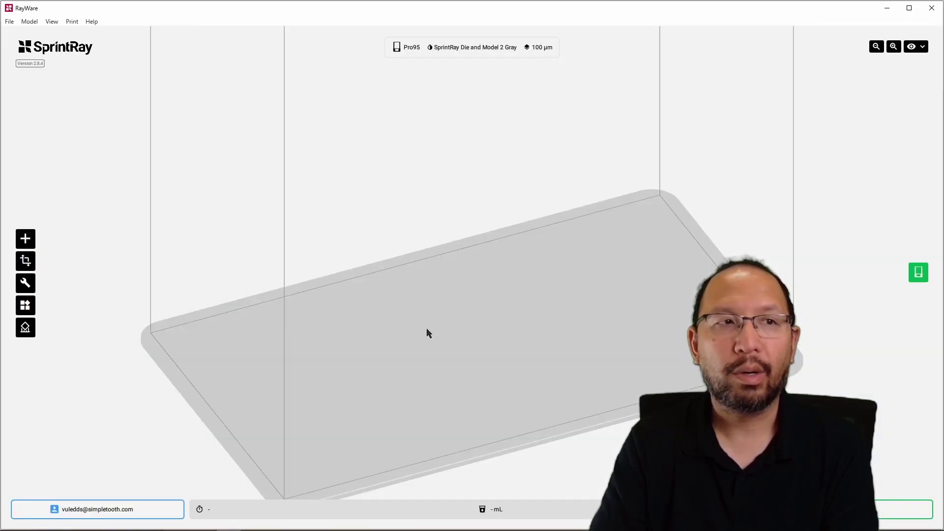
left_click_drag(599, 320, 621, 309)
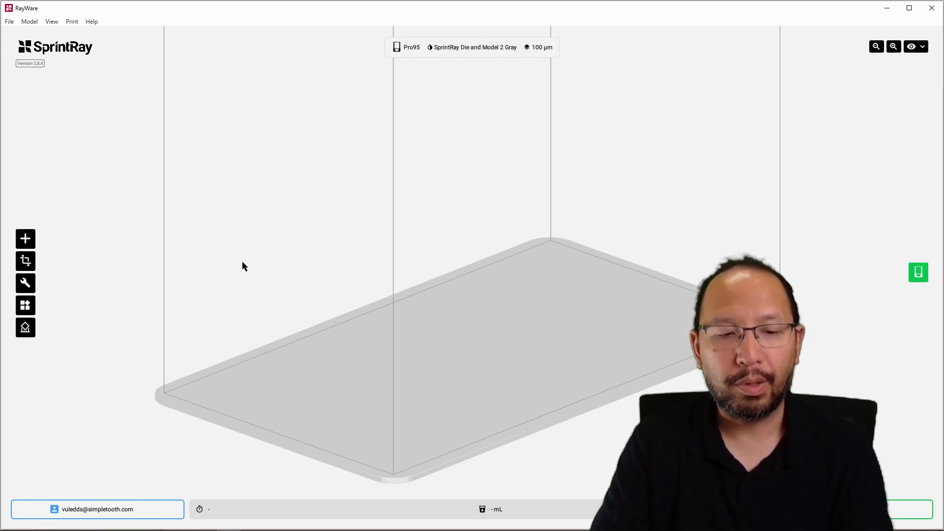
Drag ModelBuilder_BaseMandible and ModelBuilder_BaseMaxilla from the scan folder onto RayWare's build plate
key("super+Tab")
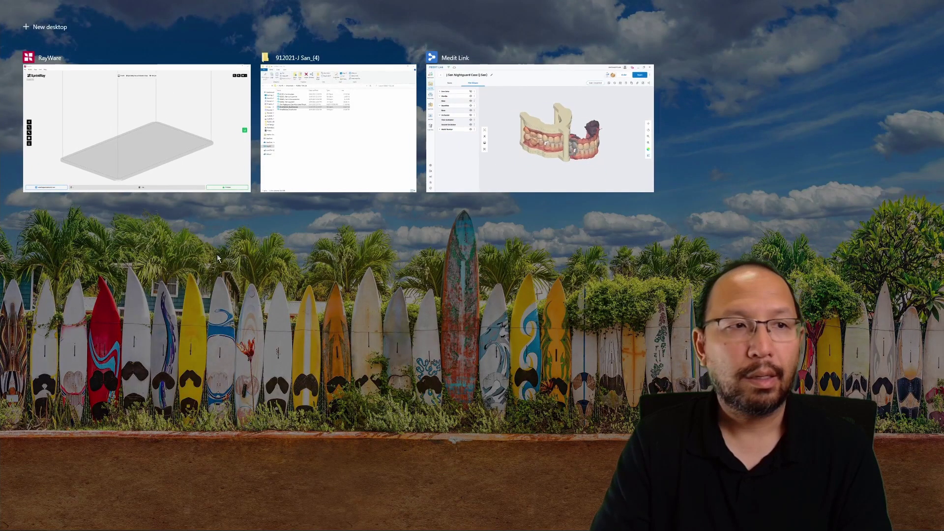
left_click(321, 131)
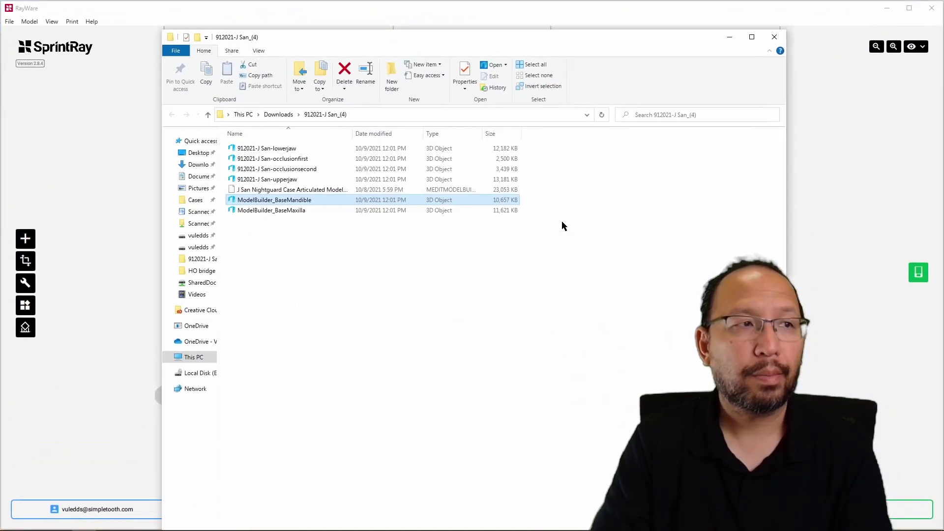
left_click_drag(424, 38, 752, 92)
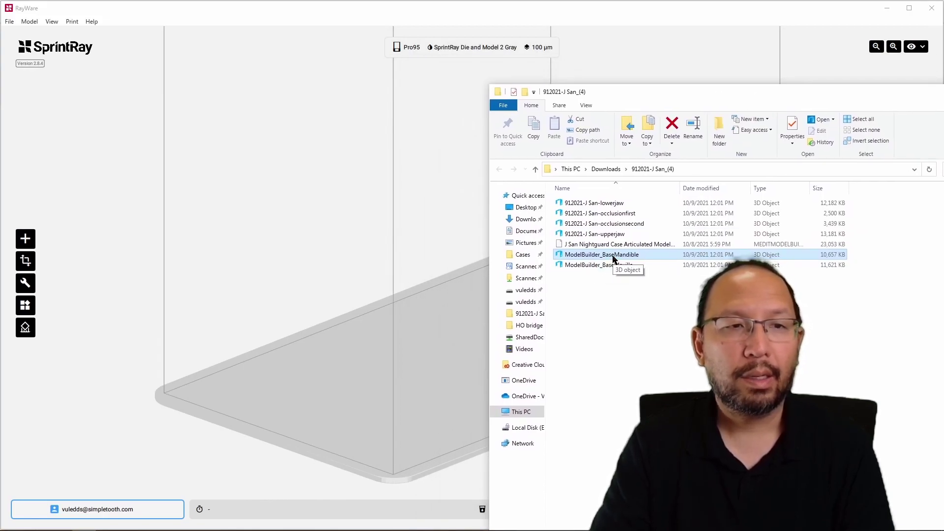
left_click_drag(610, 259, 398, 331)
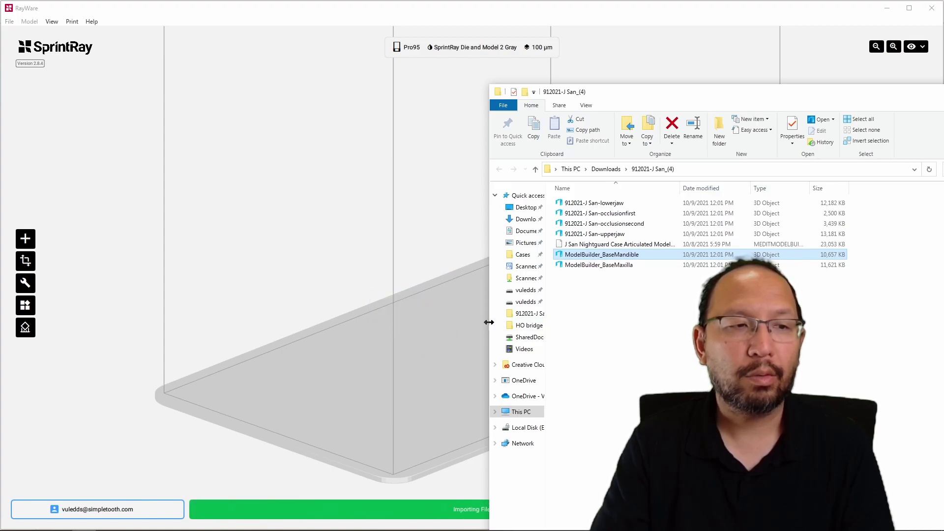
left_click_drag(594, 269, 459, 285)
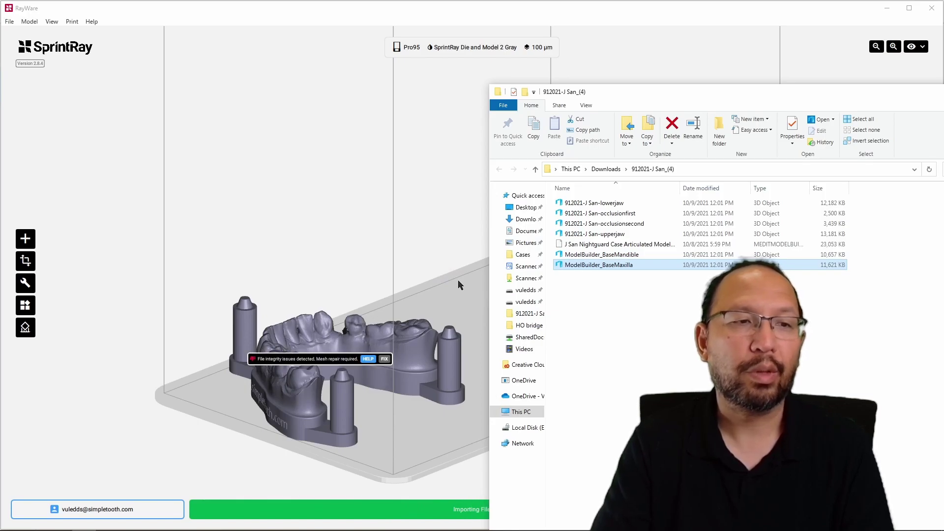
Arrange the two models side by side on the plate and view them from above
left_click(422, 415)
left_click_drag(541, 334, 633, 354)
left_click_drag(385, 372, 494, 373)
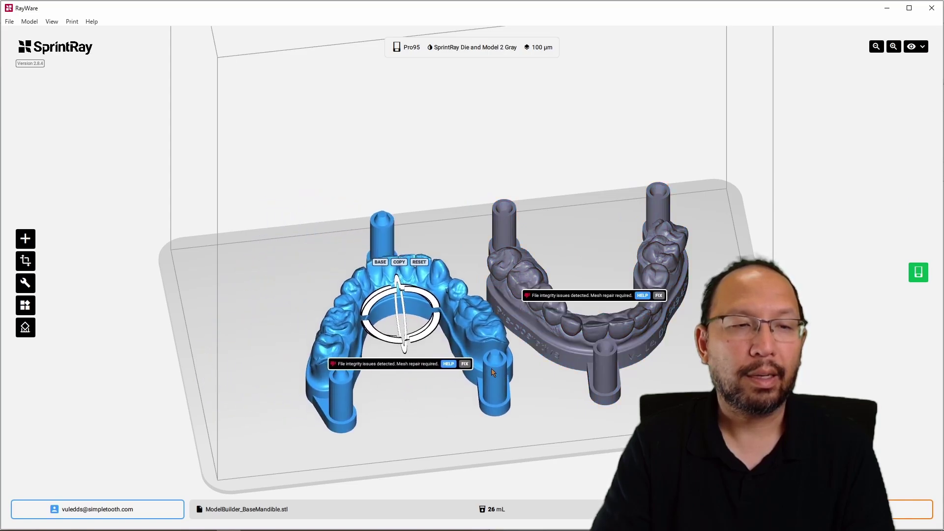
right_click_drag(493, 372, 396, 411)
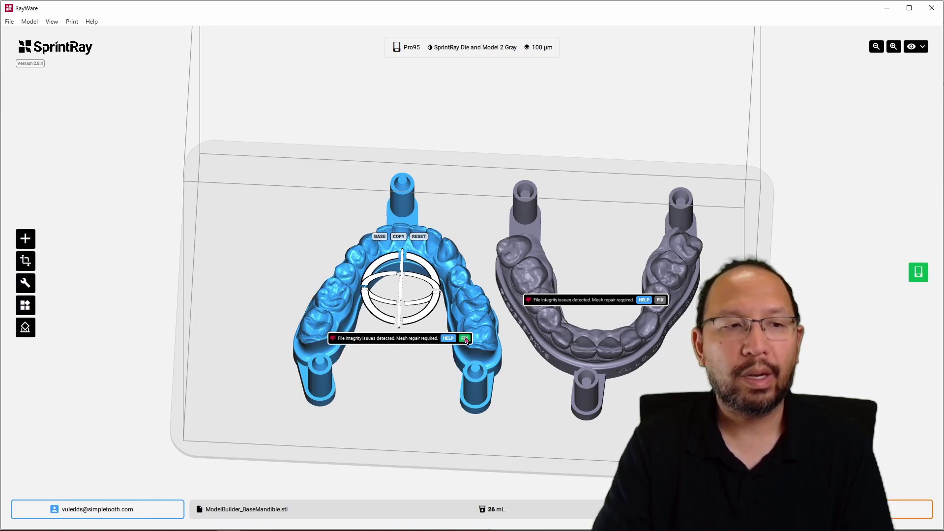
Run FIX on the mesh-repair warnings for both the mandible and maxilla models, then inspect them
left_click(465, 338)
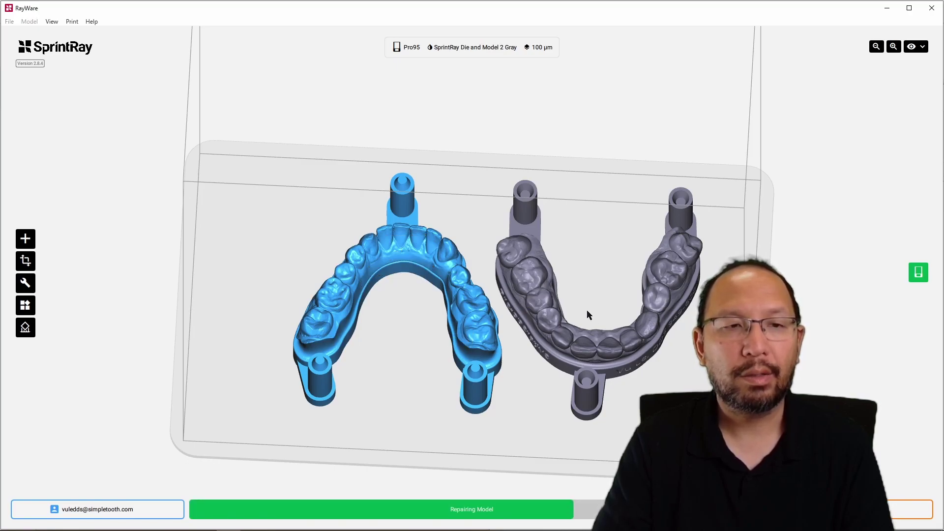
left_click(619, 339)
left_click(661, 351)
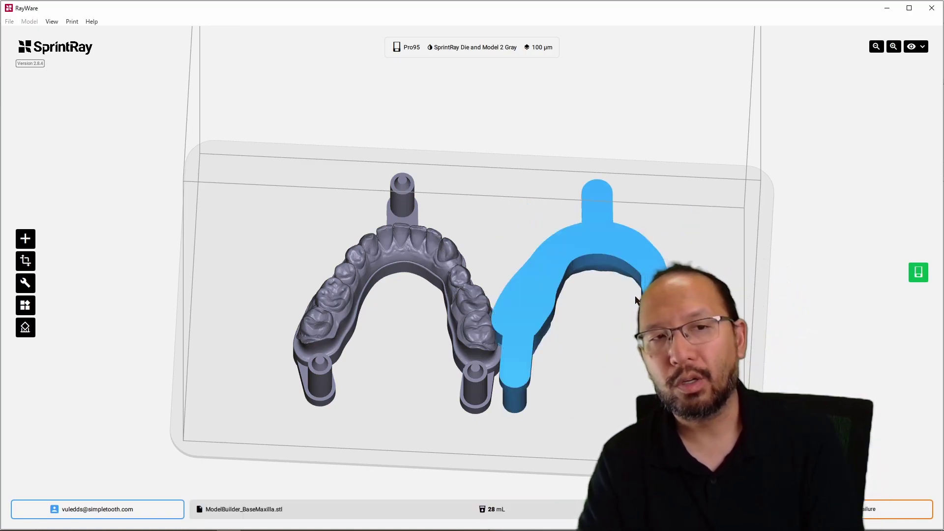
left_click(633, 294)
right_click_drag(633, 293, 463, 353)
right_click_drag(516, 380, 493, 402)
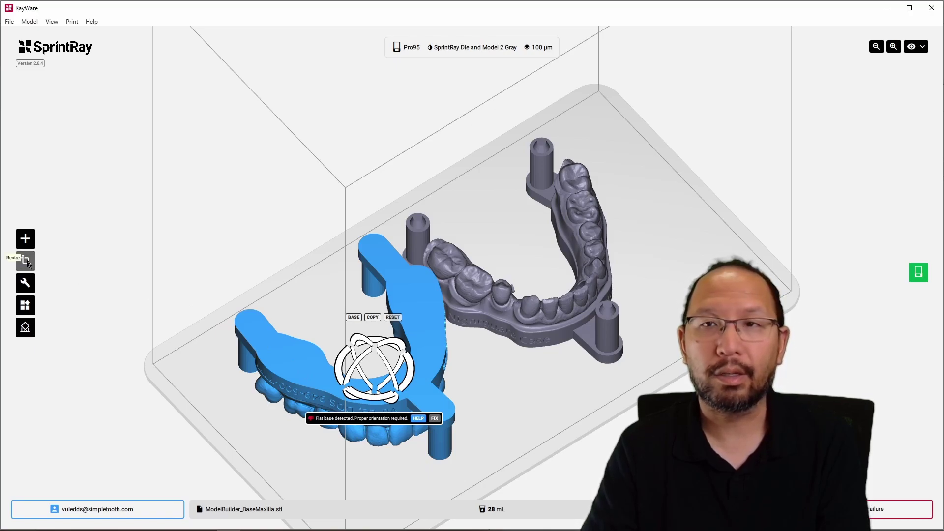
In the Resize panel, pick the maxilla's flat surface as its base, then zoom to check both models
left_click(27, 262)
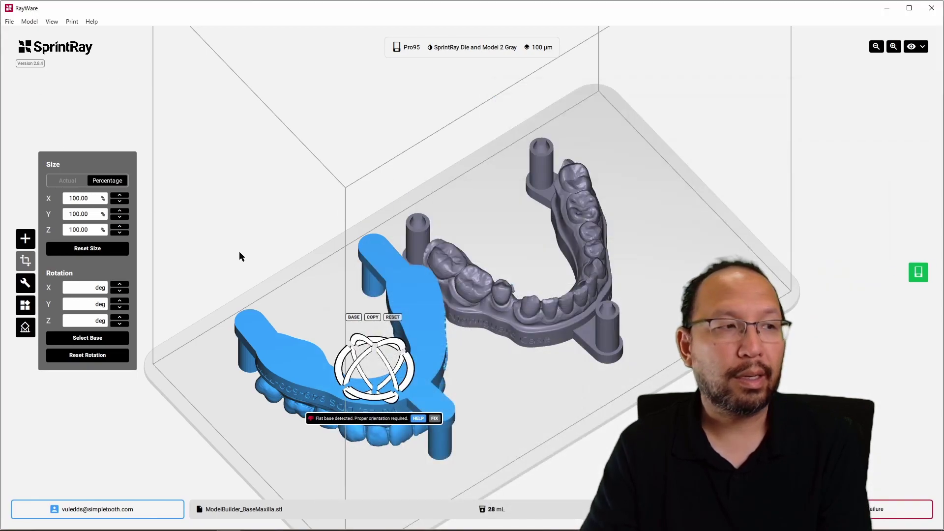
left_click(91, 340)
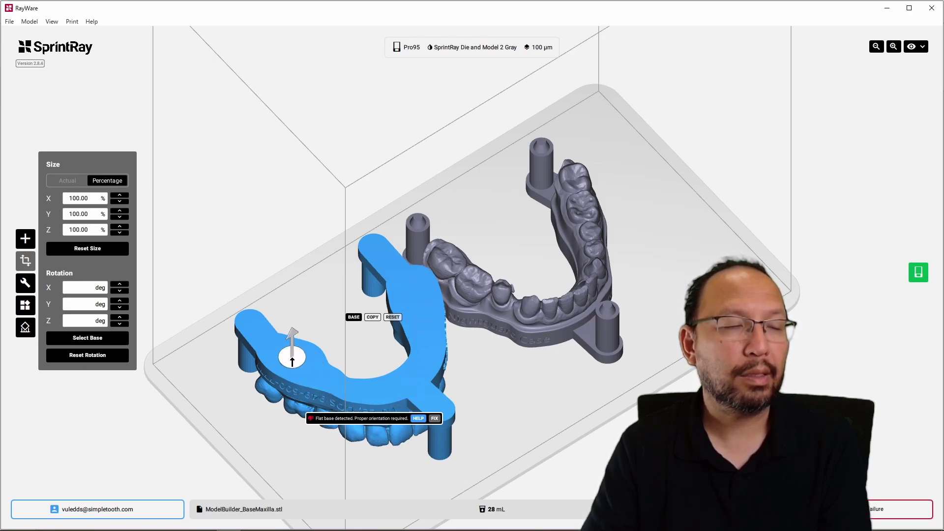
left_click(296, 361)
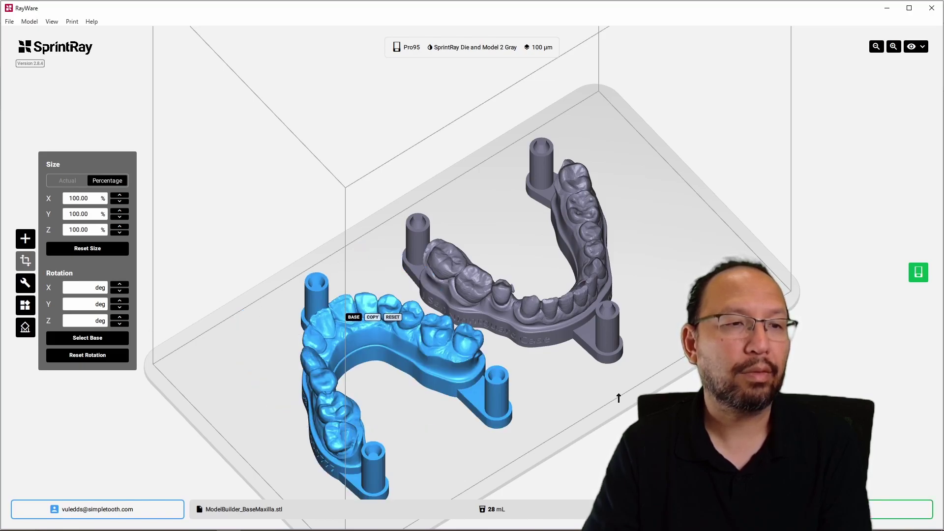
right_click_drag(619, 398, 449, 374)
scroll(440, 369, "up", 5)
scroll(440, 369, "up", 6)
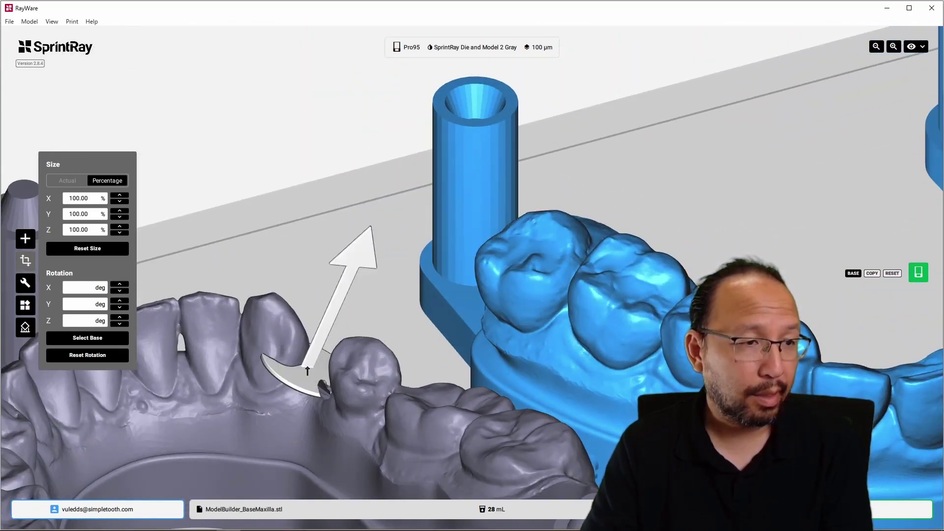
right_click_drag(348, 280, 434, 250)
scroll(459, 317, "down", 3)
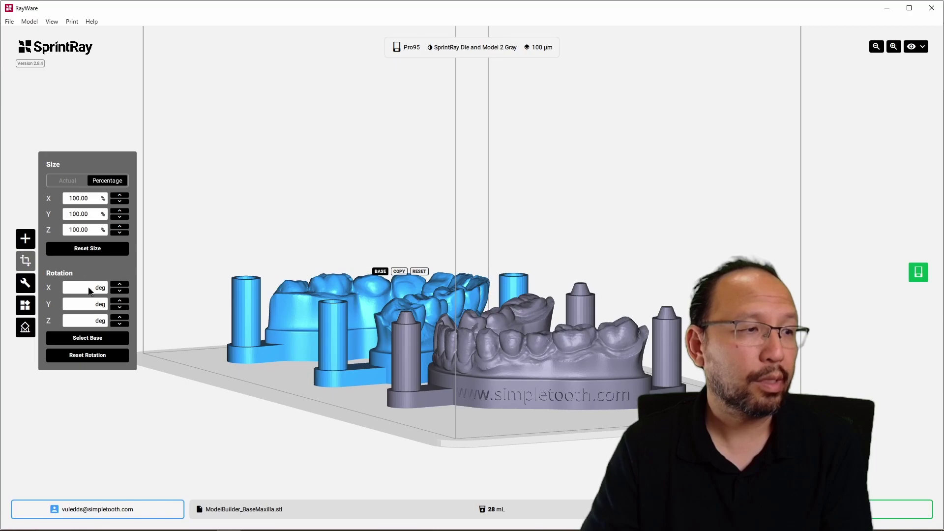
Tilt the maxilla with the rotation gizmo and seat it teeth-up on its flat base face
left_click(88, 338)
left_click(212, 238)
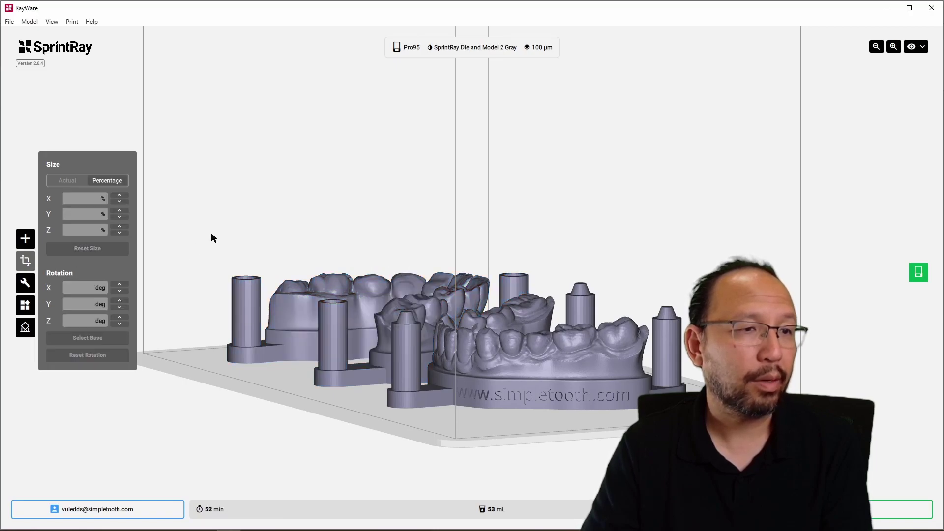
left_click(386, 315)
right_click_drag(386, 315, 499, 283)
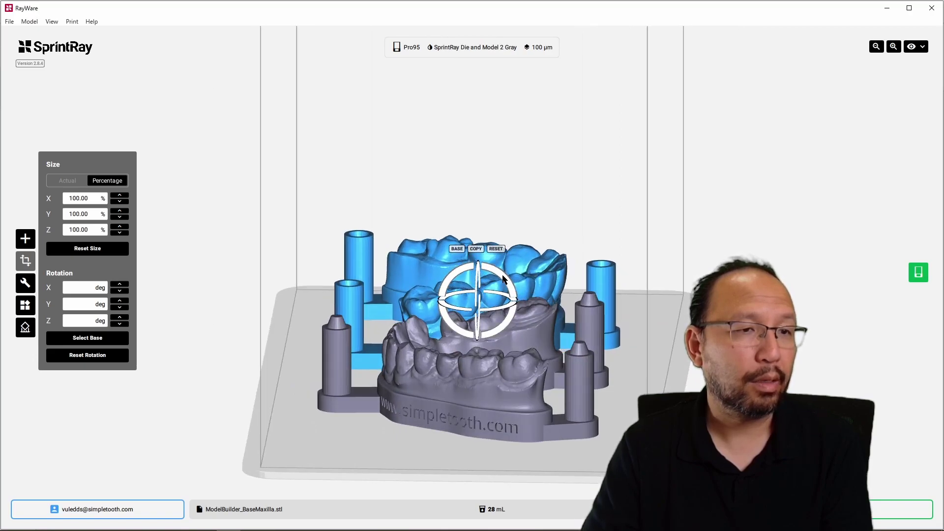
left_click_drag(504, 279, 516, 334)
right_click_drag(517, 335, 604, 417)
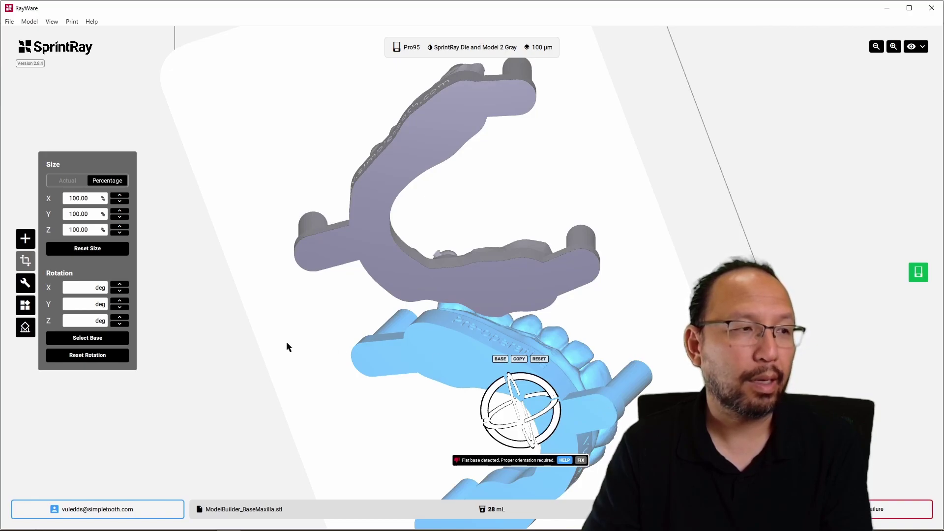
left_click(87, 338)
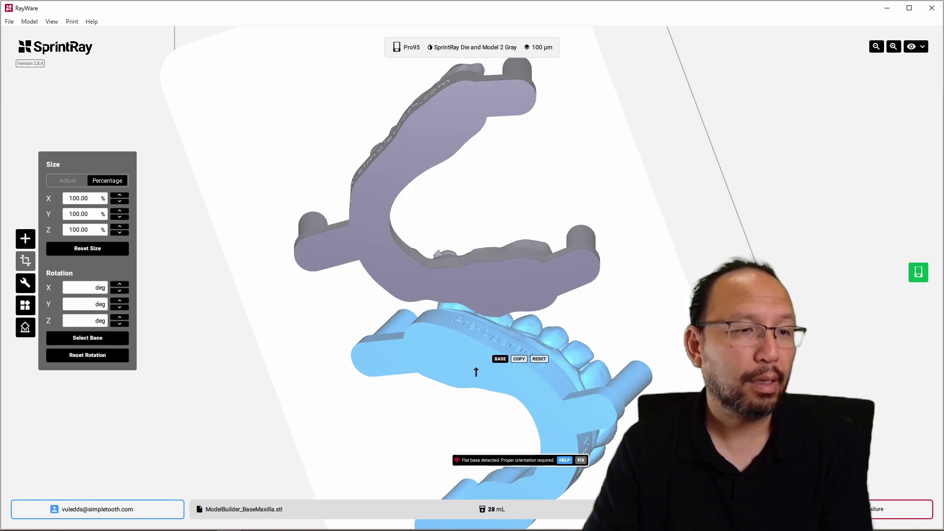
right_click_drag(476, 372, 382, 323)
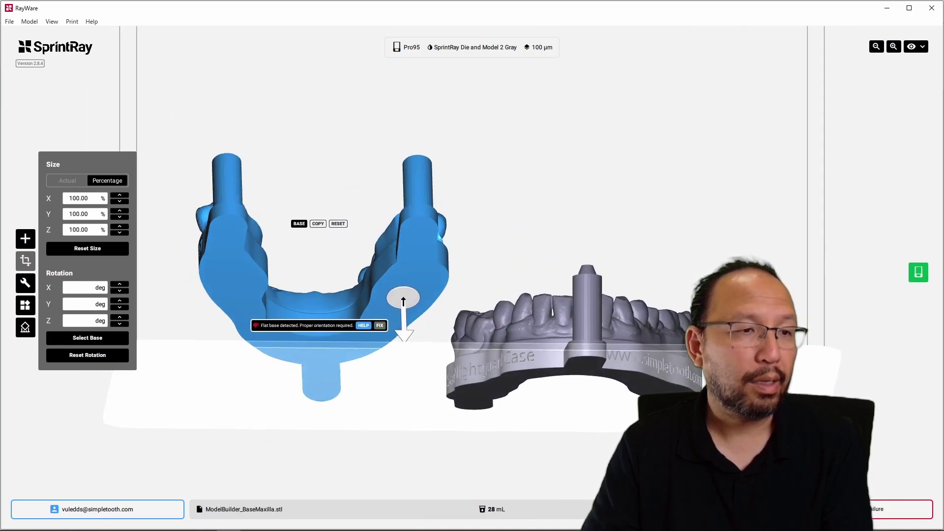
left_click(403, 300)
right_click_drag(443, 258, 341, 313)
left_click(122, 338)
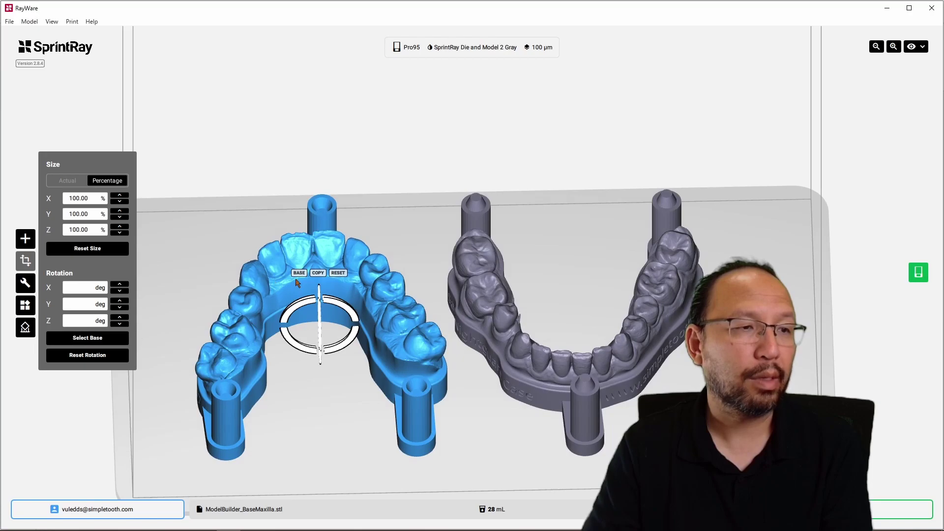
Nudge the upper and lower arches into side-by-side positions on the build plate
right_click_drag(389, 246, 389, 291)
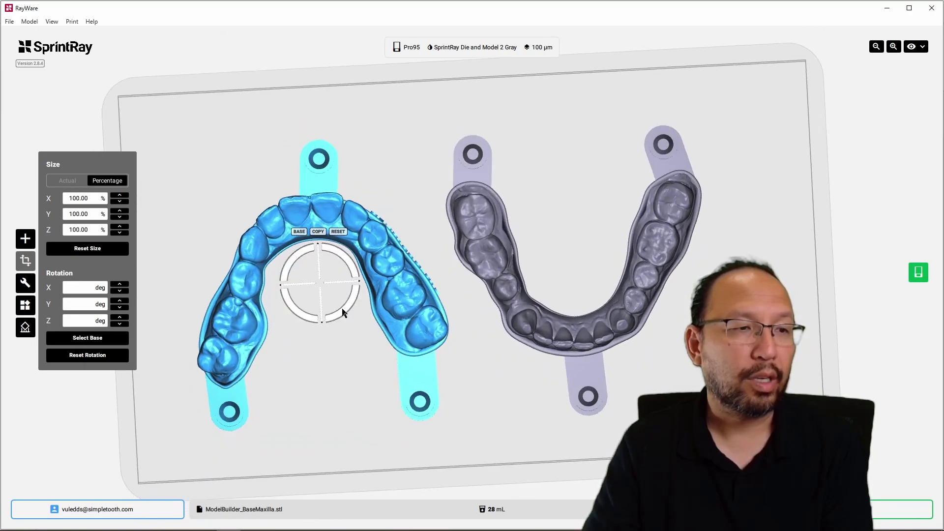
mouse_move(343, 312)
left_mouse_down()
mouse_move(337, 317)
mouse_move(342, 311)
left_mouse_up()
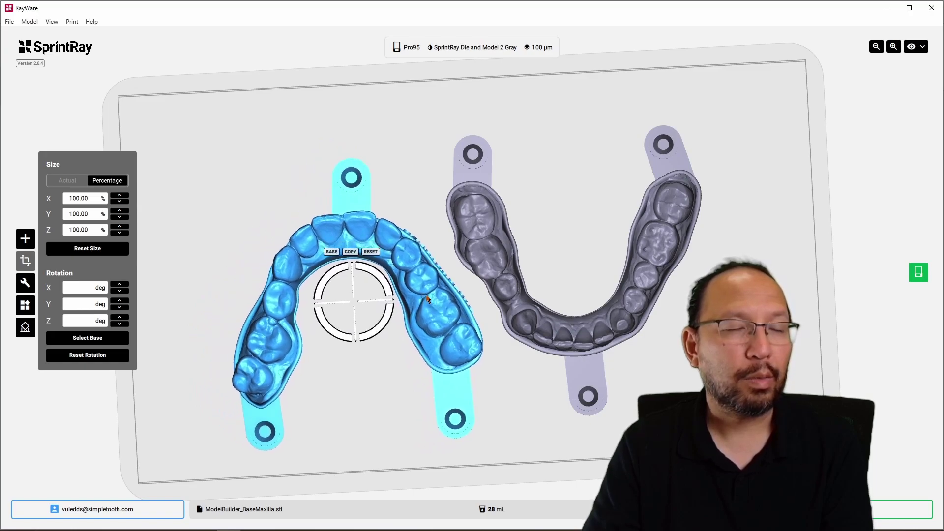
left_click_drag(427, 298, 429, 294)
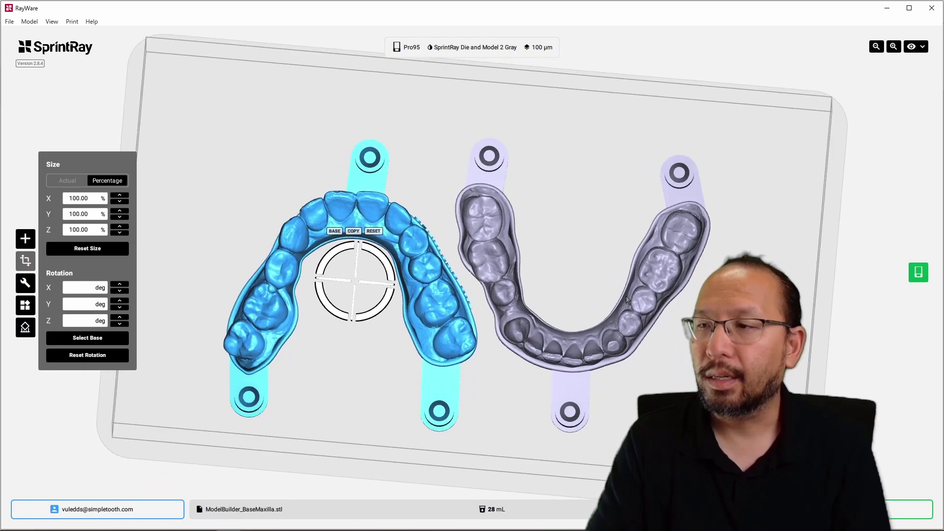
left_click(634, 302)
left_click_drag(633, 303, 591, 301)
left_click_drag(467, 309, 516, 300)
left_click(444, 288)
left_click_drag(443, 288, 443, 283)
right_click_drag(548, 264, 545, 231)
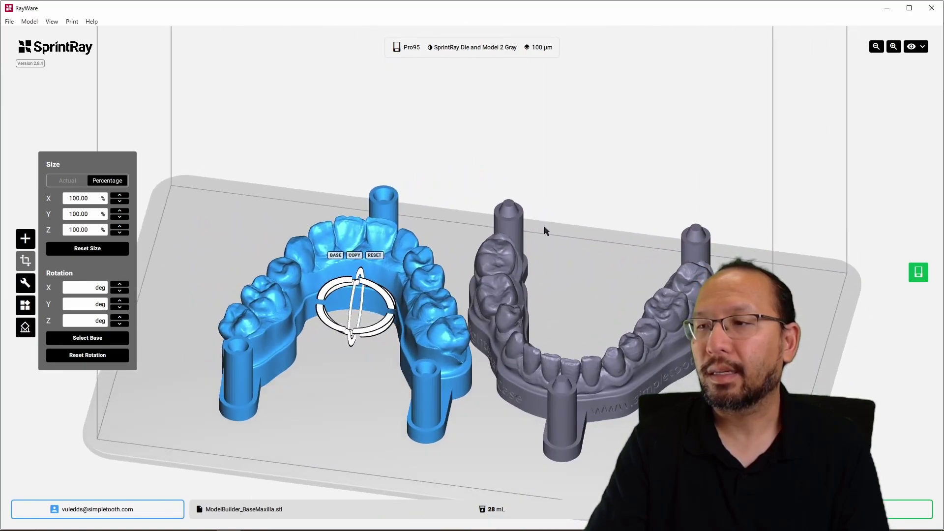
Keep brand SprintRay and change the print job's resin from Gray to Die and Model 2 Tan
left_click(466, 49)
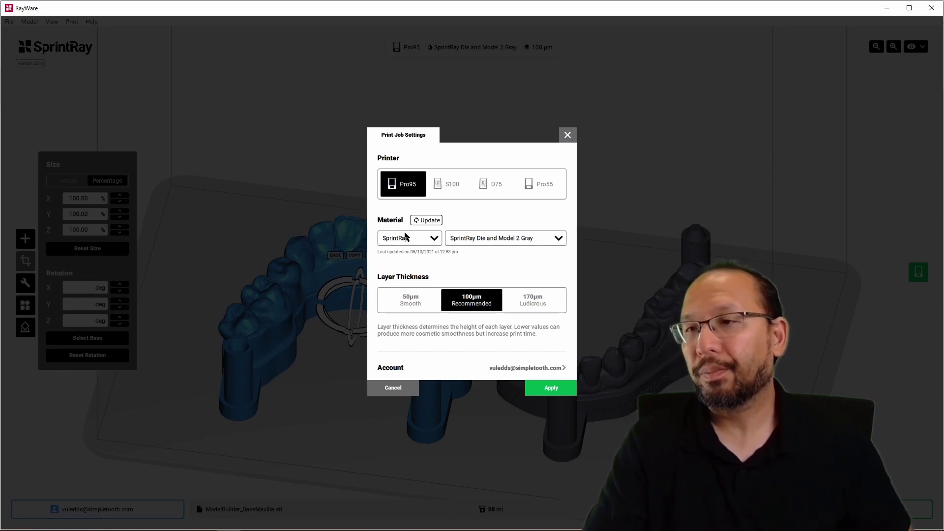
left_click(407, 239)
scroll(413, 275, "down", 1)
scroll(394, 266, "up", 1)
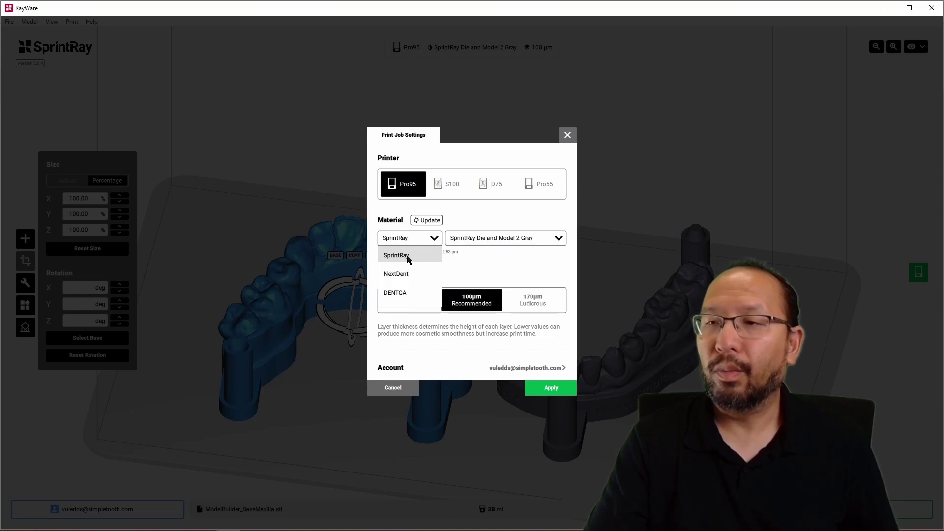
left_click(408, 255)
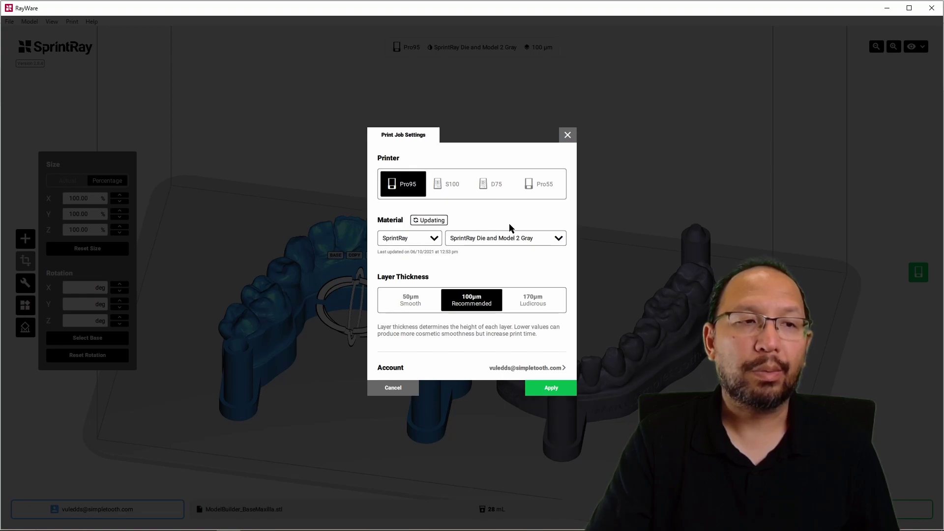
left_click(511, 242)
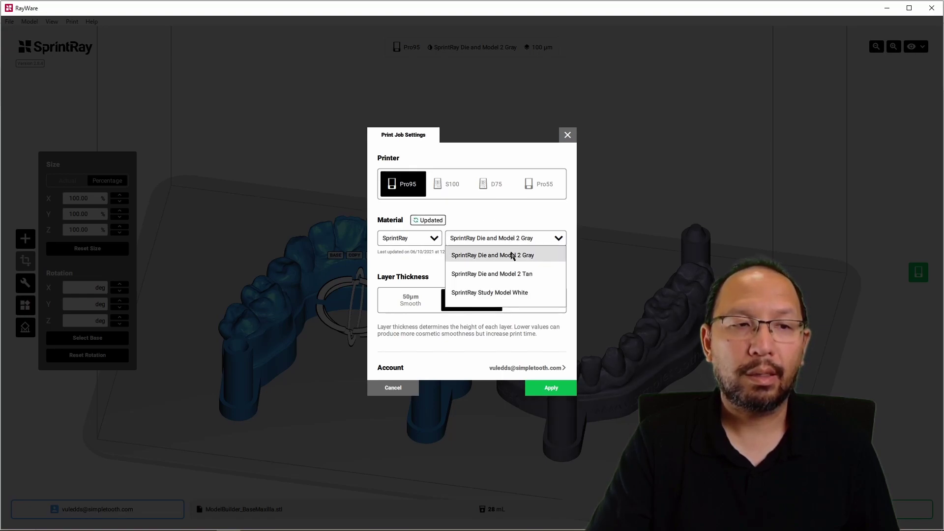
scroll(511, 272, "down", 2)
scroll(511, 274, "down", 2)
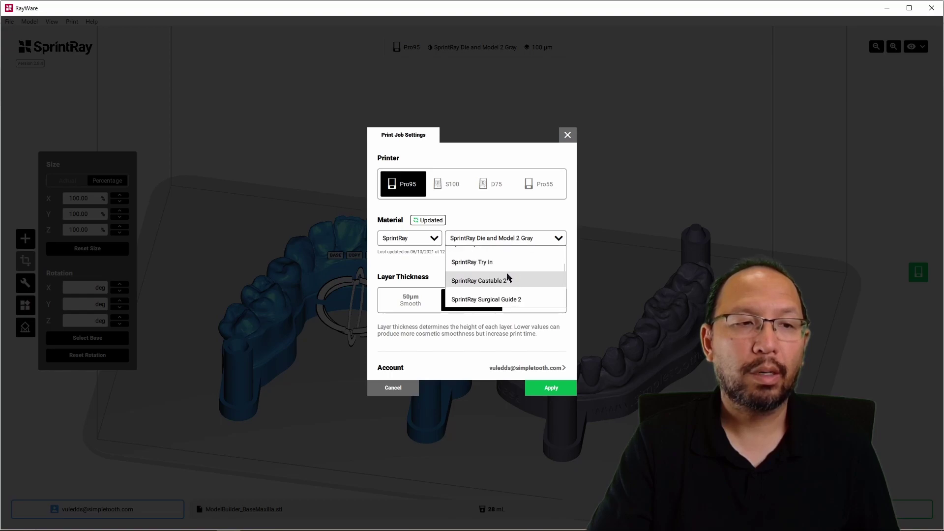
scroll(508, 276, "up", 3)
scroll(508, 278, "up", 2)
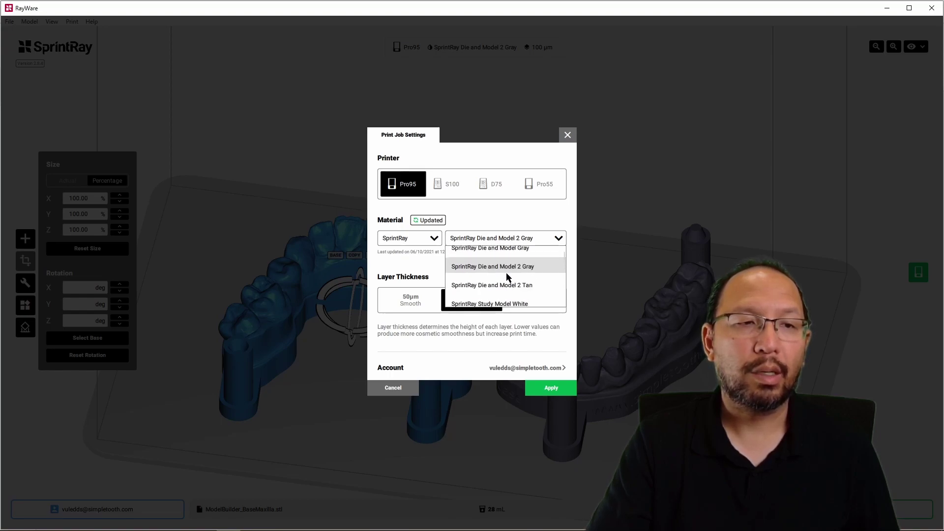
left_click(509, 286)
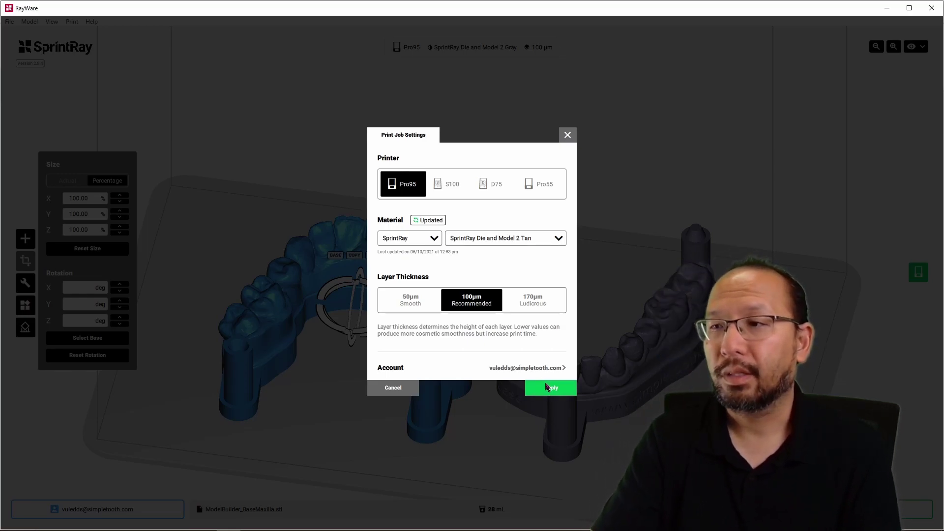
left_click(551, 392)
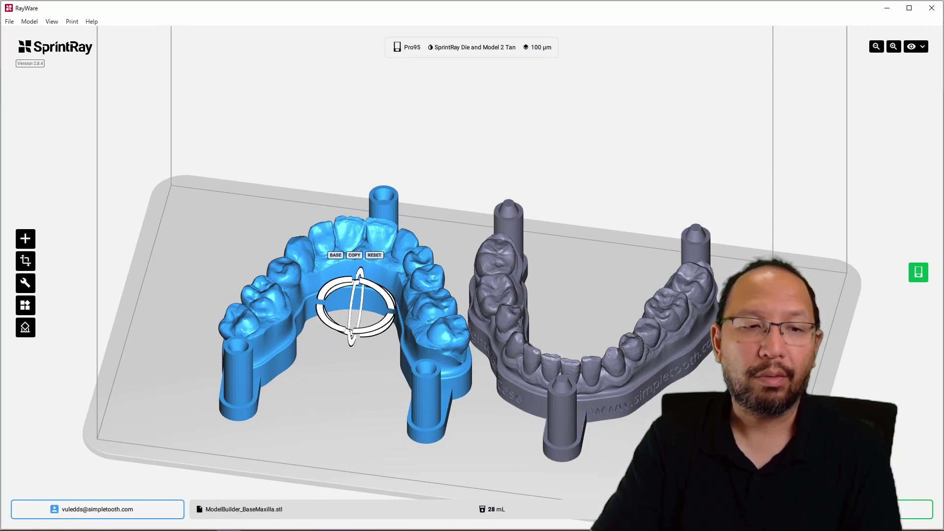
key("Escape")
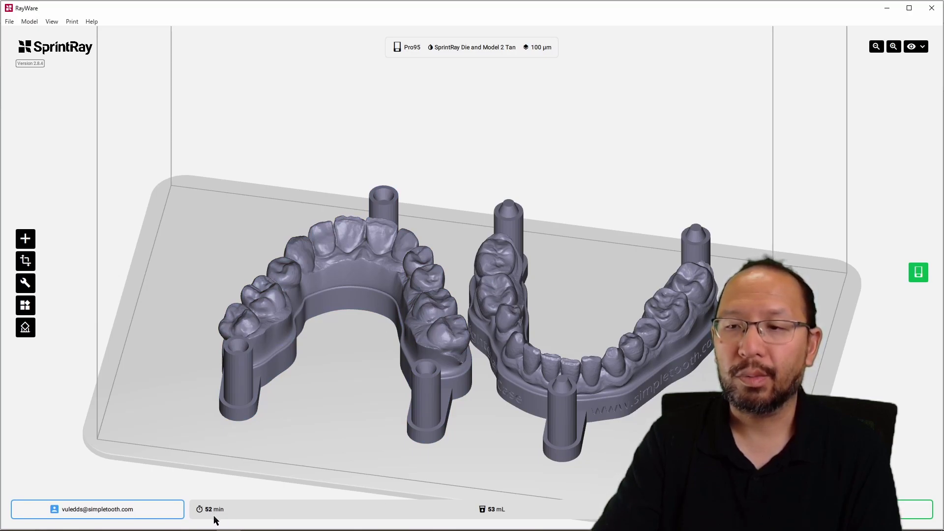
left_click(431, 352)
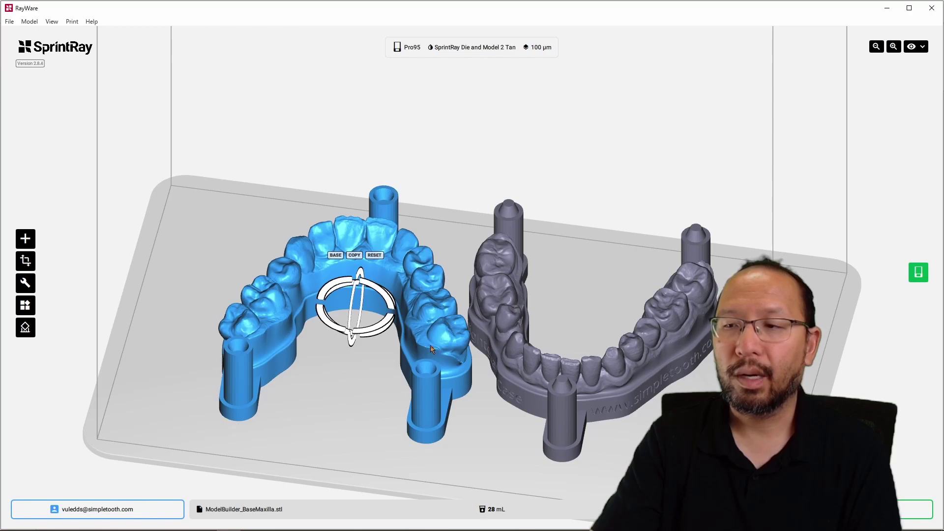
left_click(552, 370)
left_click(441, 343)
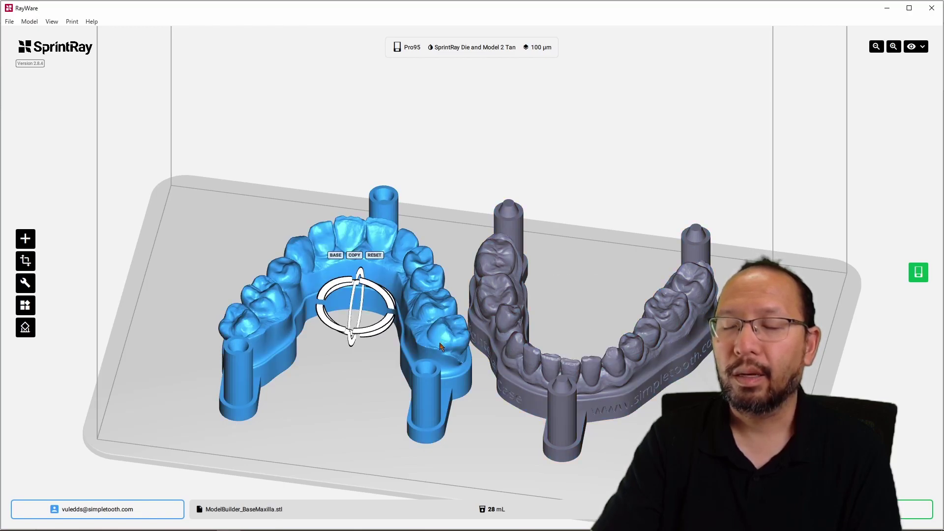
left_click(554, 390)
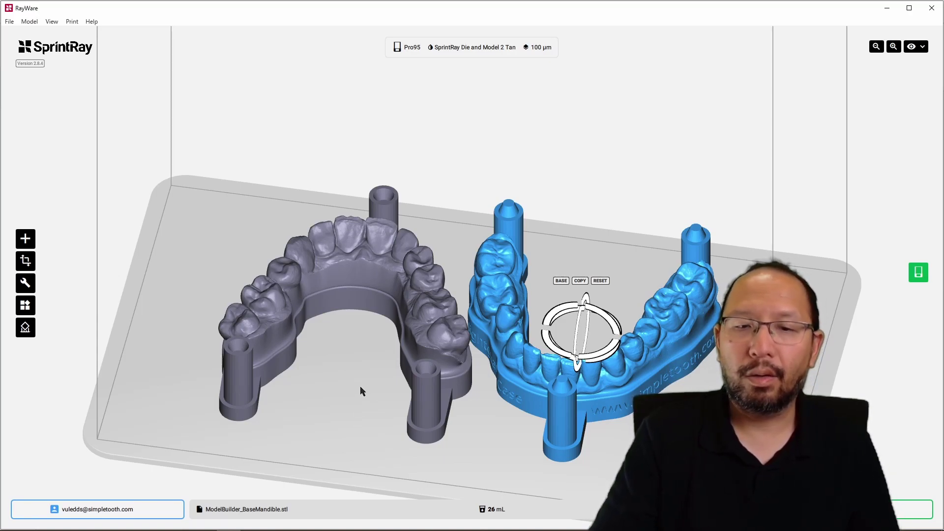
Launch Windows Calculator from the Start search with 'calc' and clear a false start
key("super")
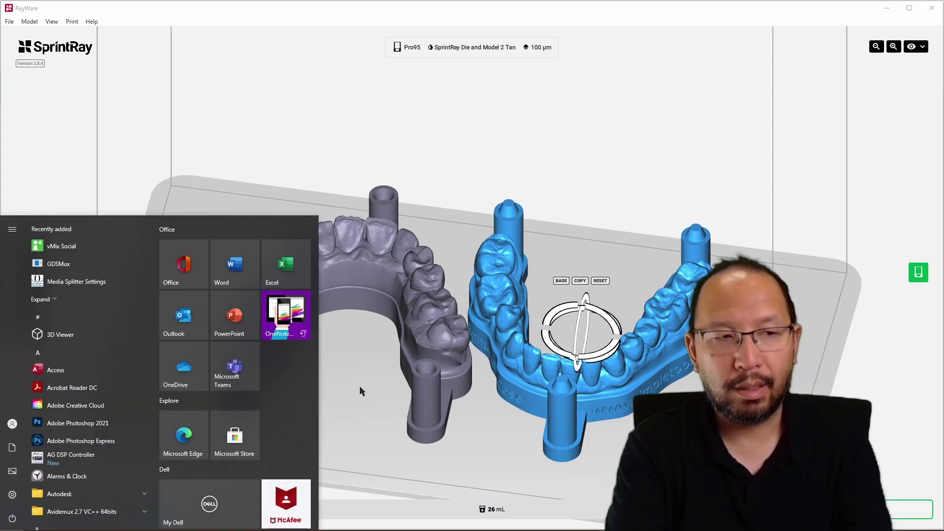
type("calc")
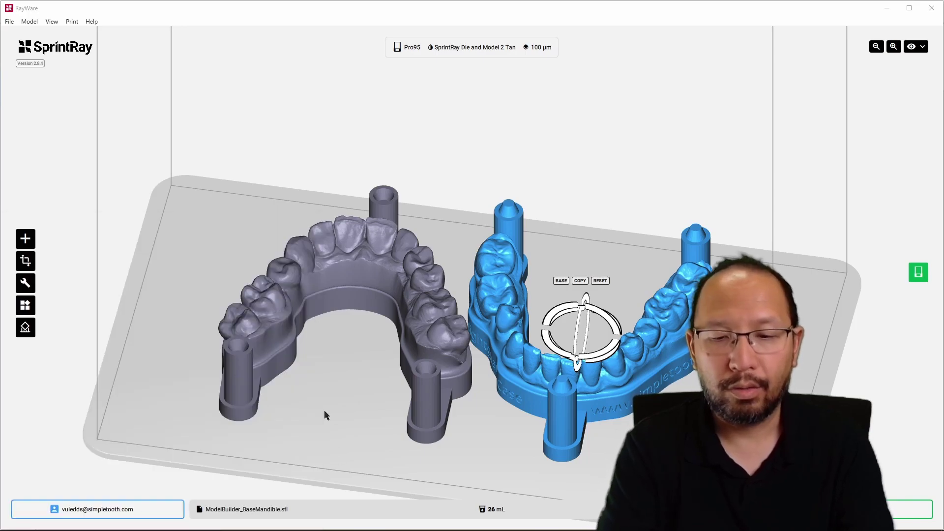
key("Return")
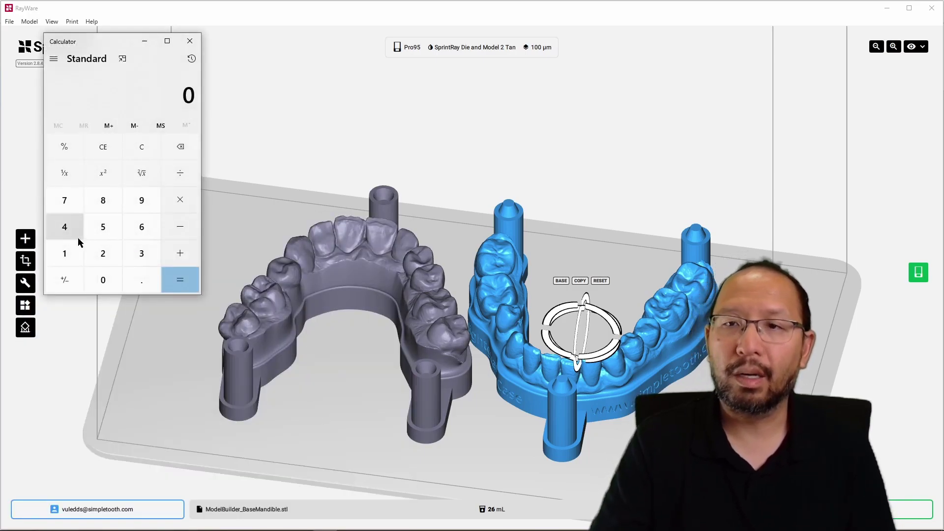
left_click(66, 251)
left_click(100, 280)
left_click(100, 280)
left_click(100, 280)
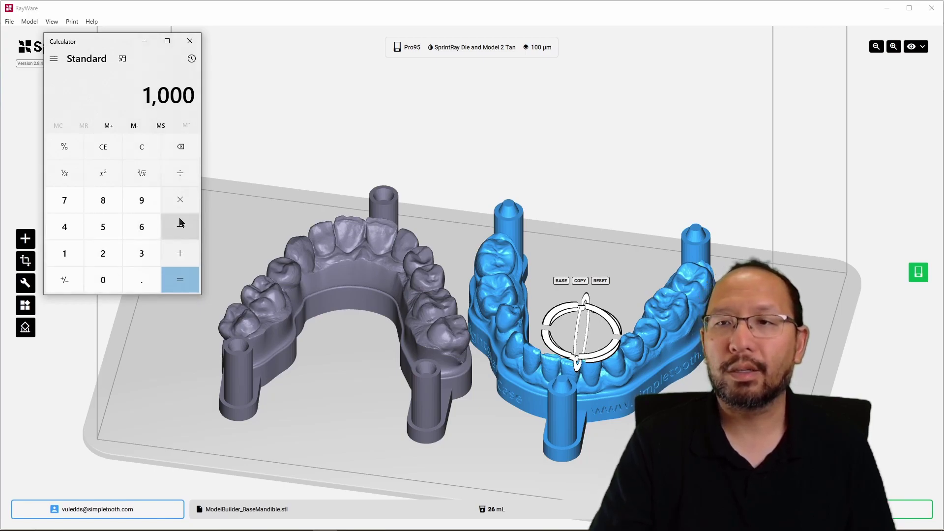
left_click(182, 175)
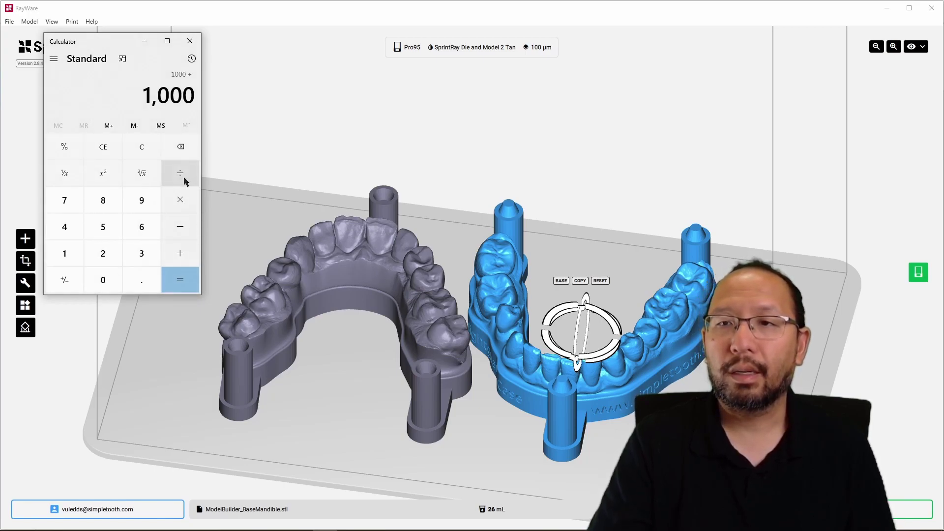
left_click(142, 147)
Compute 150 ÷ 1000 to get 0.15
left_click(64, 254)
left_click(103, 227)
left_click(103, 280)
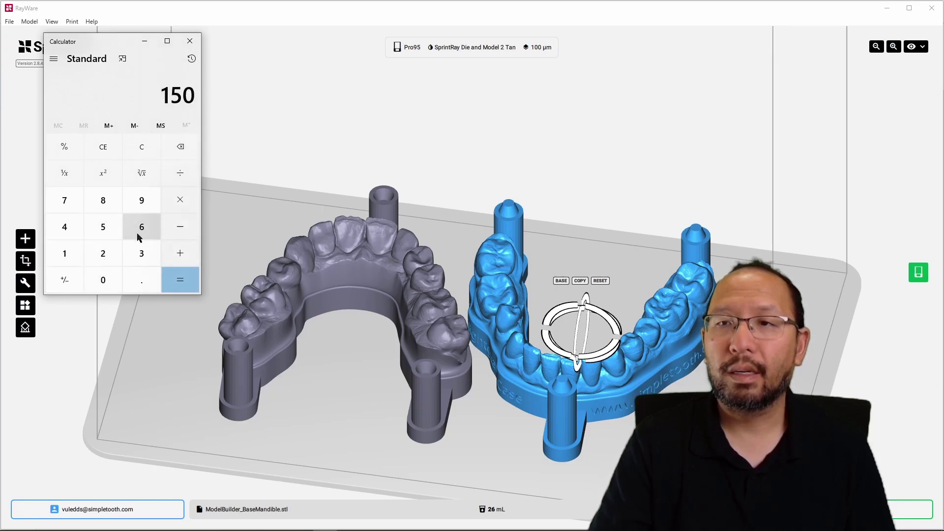
left_click(180, 178)
left_click(65, 254)
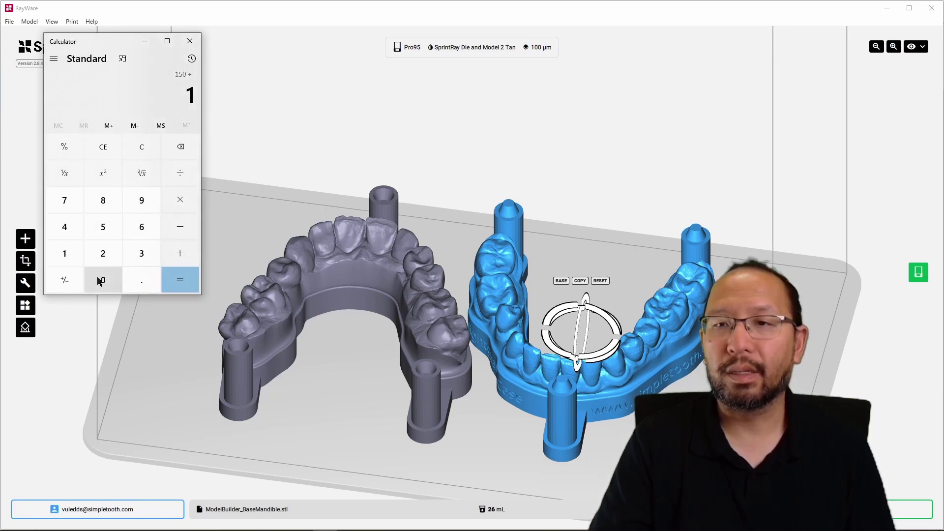
left_click(101, 280)
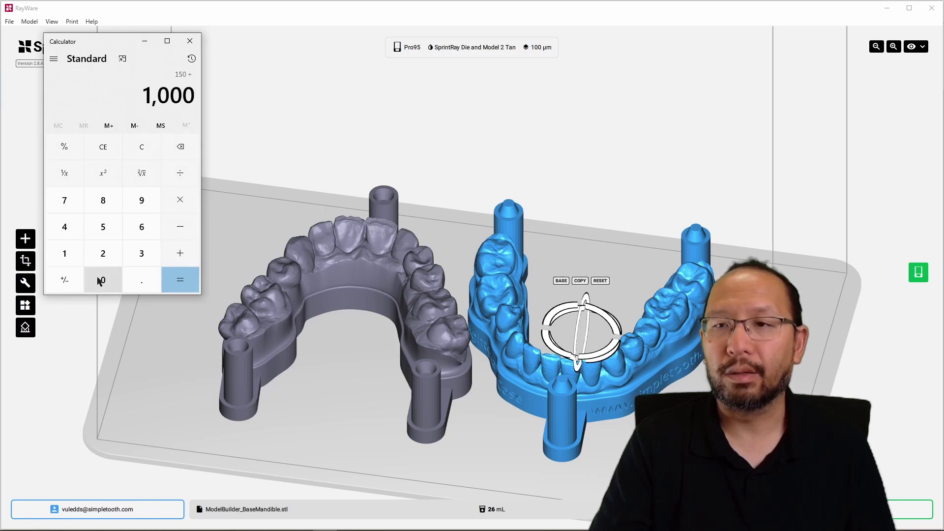
left_click(174, 281)
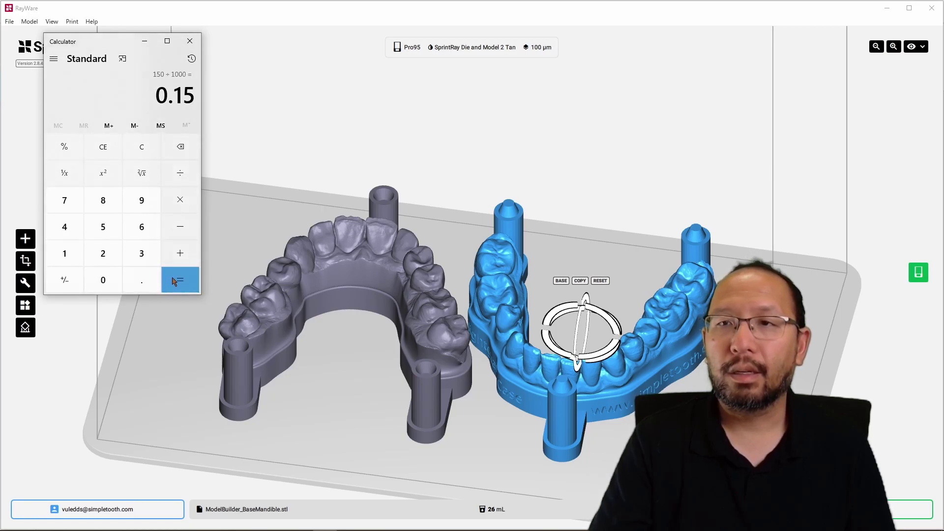
Multiply 0.15 by 28 to get 4.2
left_click(180, 203)
left_click(103, 254)
left_click(104, 202)
left_click(178, 278)
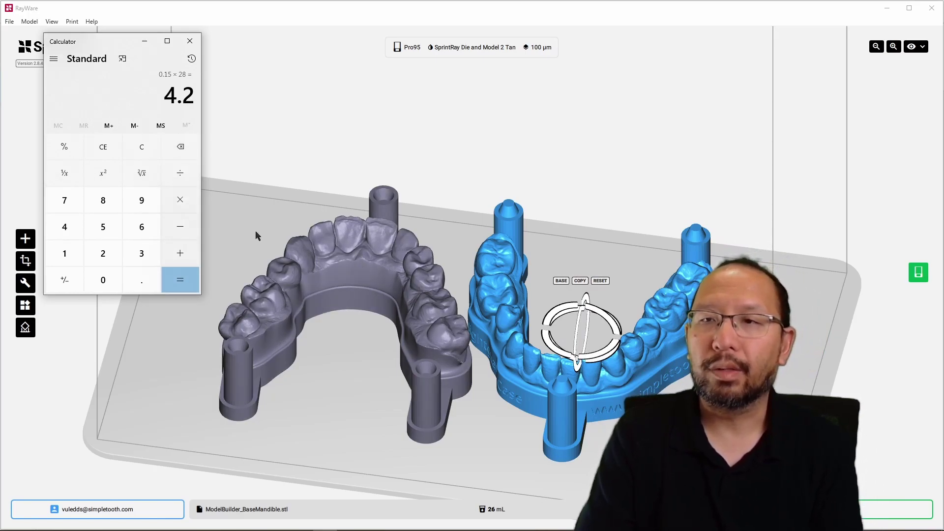
Close Calculator and inspect the based maxilla and mandible models on the plate from several angles
left_click(189, 41)
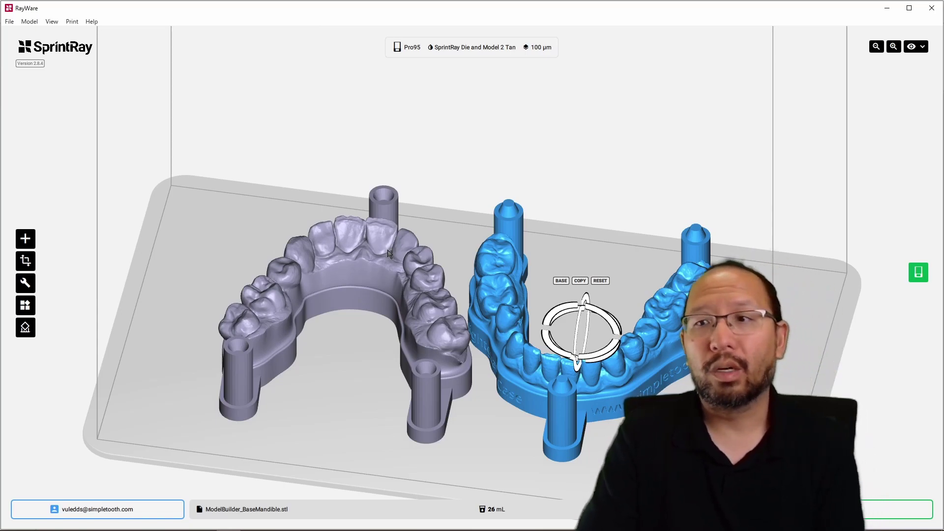
right_click_drag(410, 351, 456, 389)
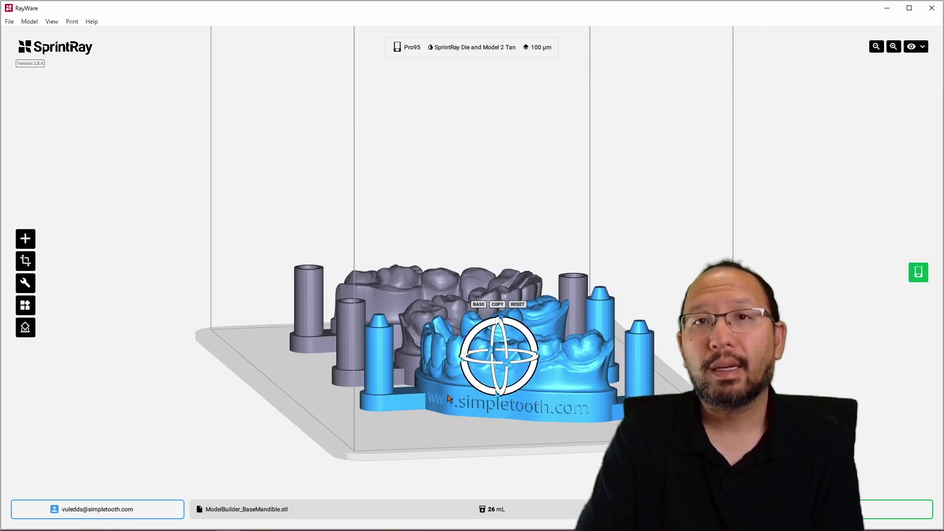
right_click_drag(427, 377, 497, 270)
right_click_drag(625, 180, 601, 309)
right_click_drag(428, 316, 395, 318)
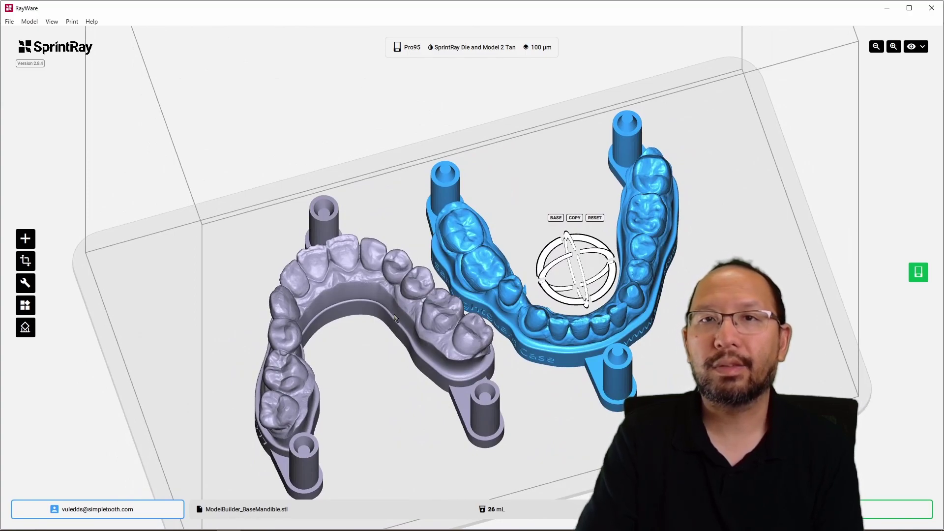
right_click_drag(395, 318, 359, 307)
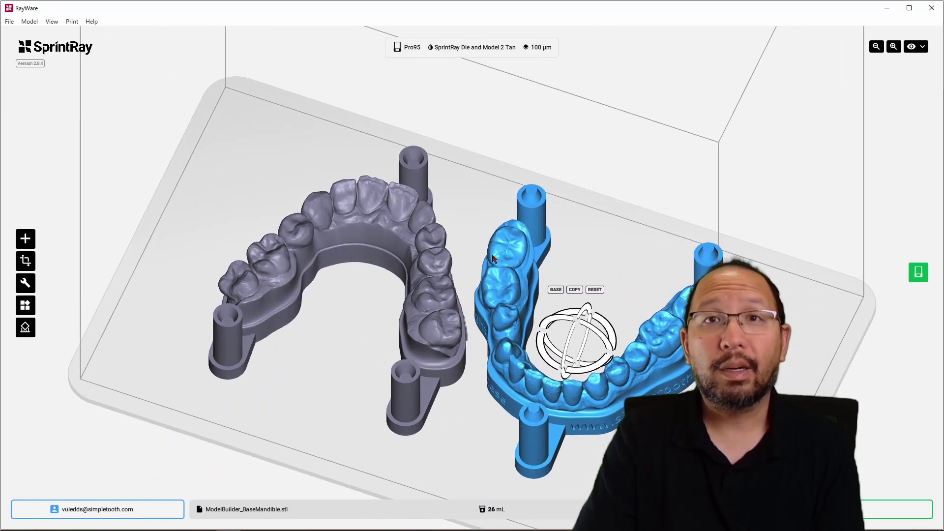
right_click_drag(493, 257, 417, 450)
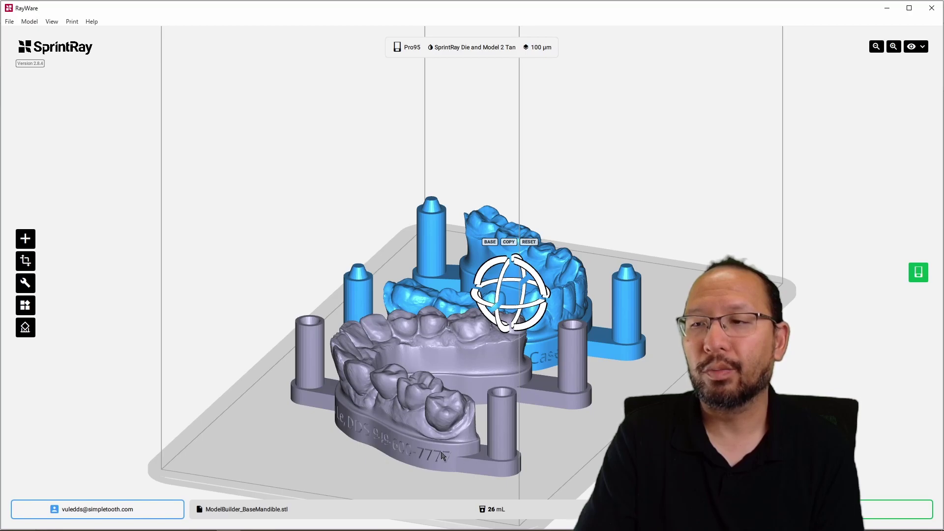
right_click_drag(436, 354, 364, 266)
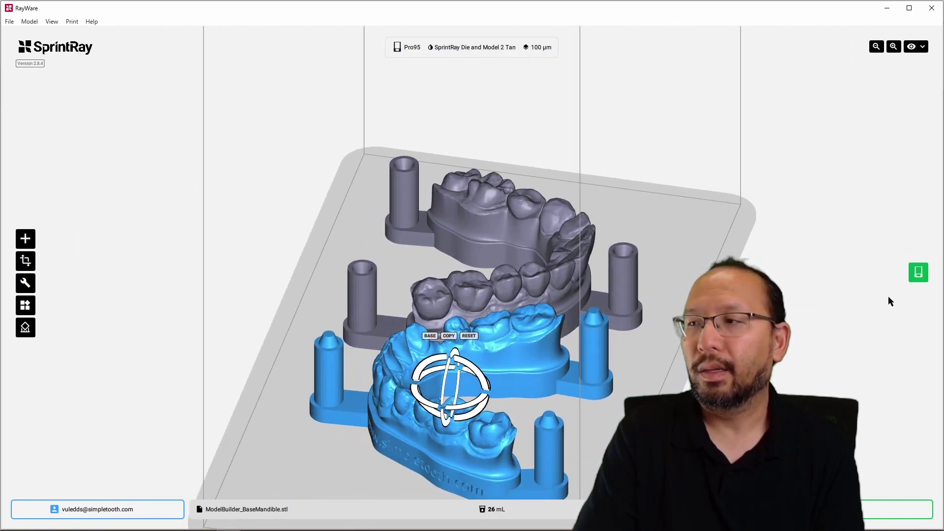
left_click(918, 272)
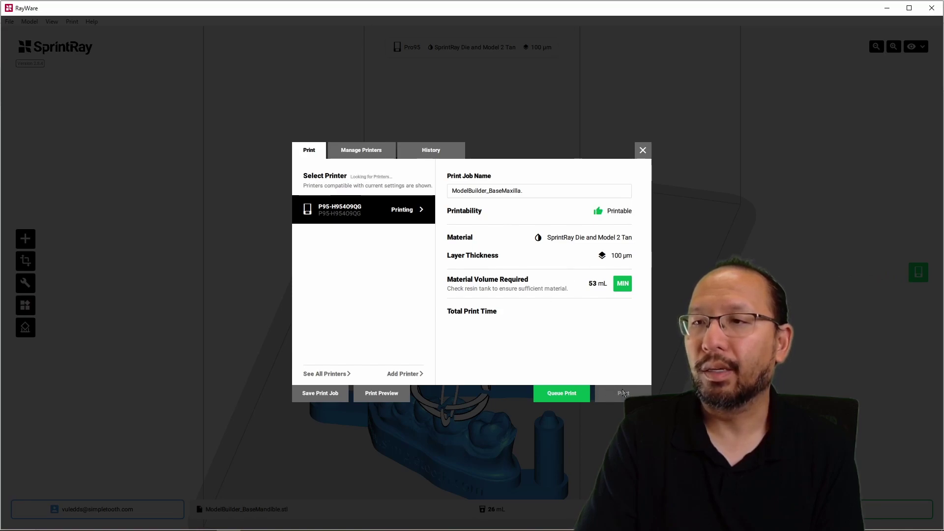
left_click(393, 209)
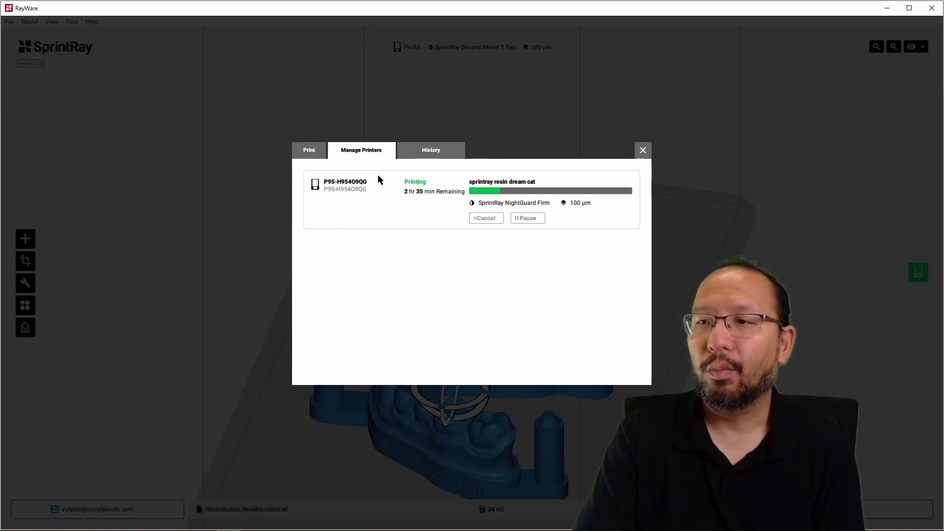
left_click(314, 154)
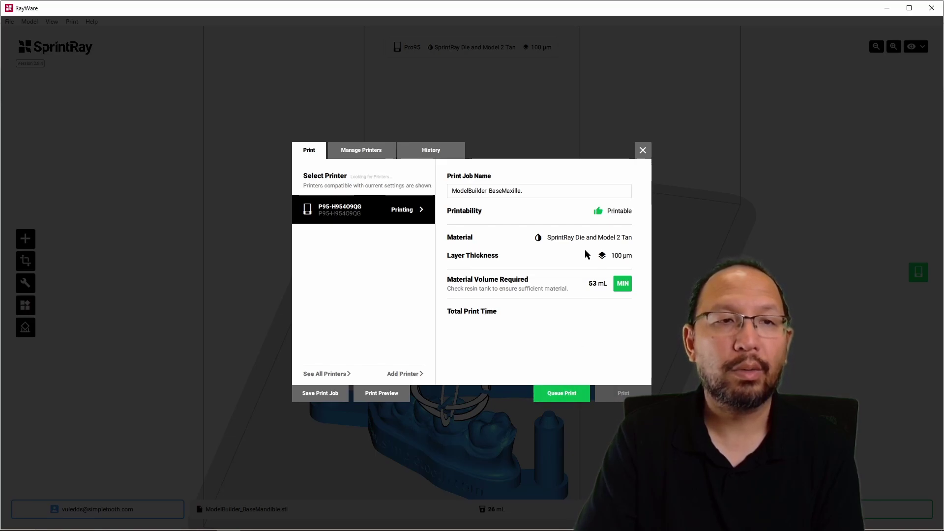
Close the print job settings and delete the based maxilla and mandible models from the plate
left_click(643, 150)
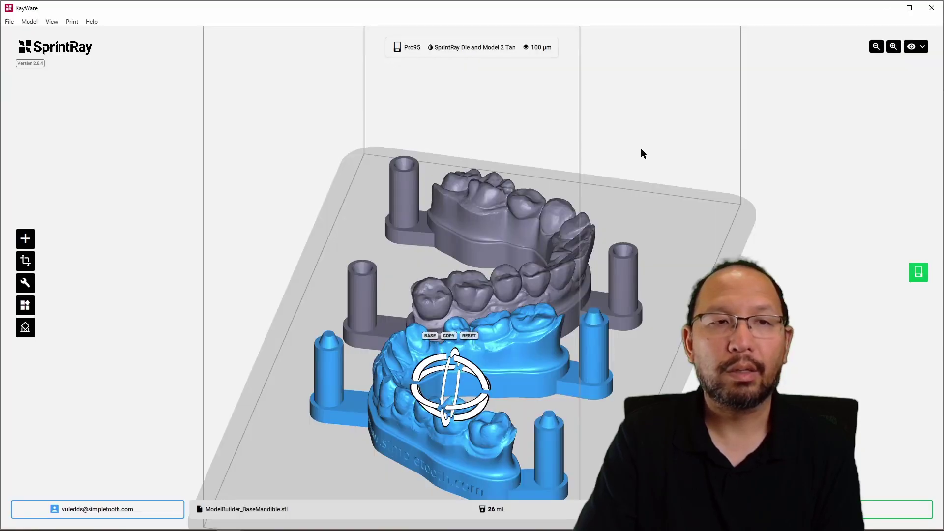
left_click_drag(707, 206, 649, 217)
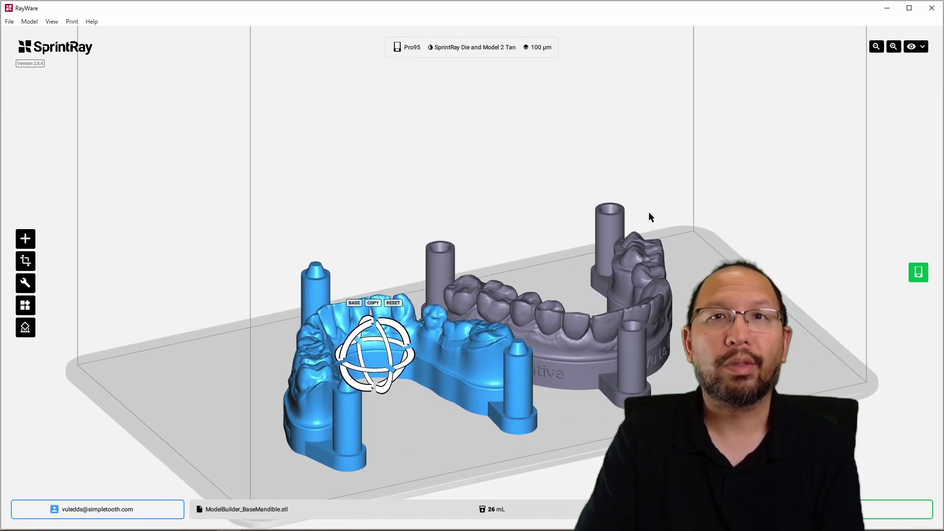
left_click(523, 324)
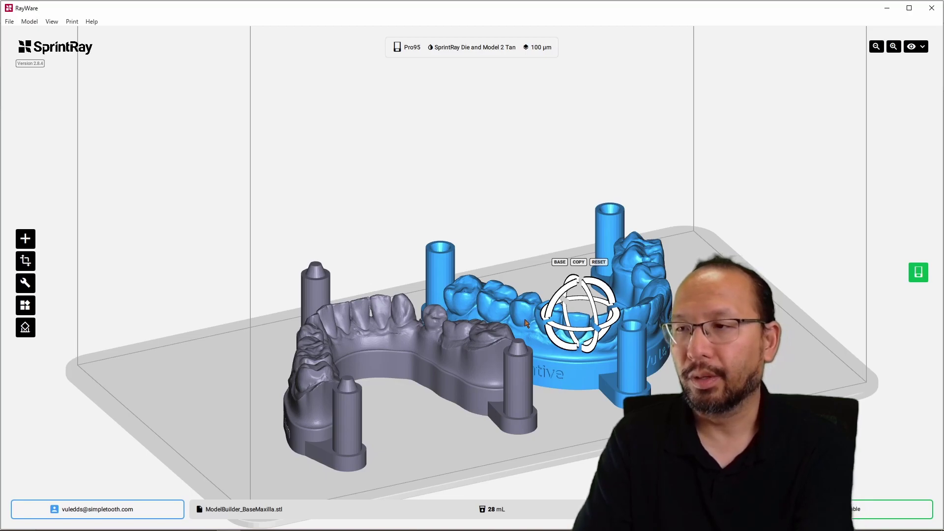
key("Delete")
left_click(471, 345)
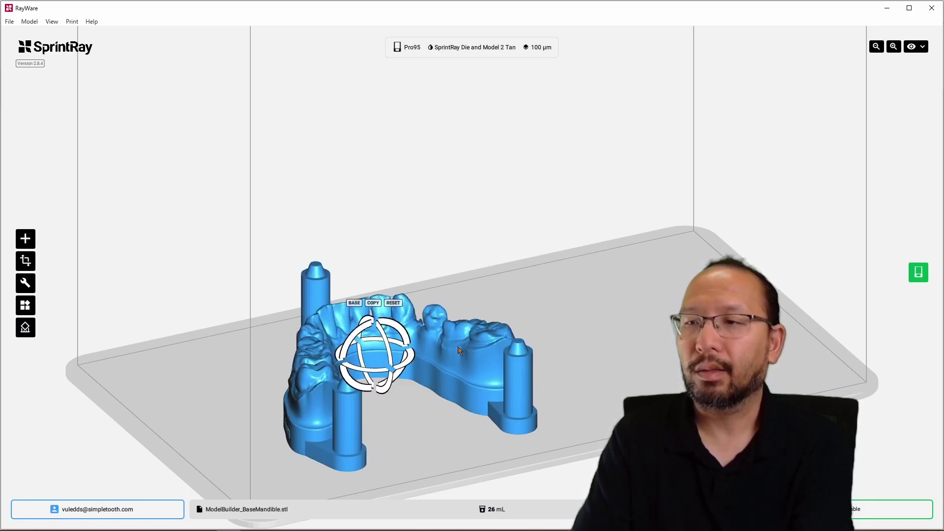
key("Delete")
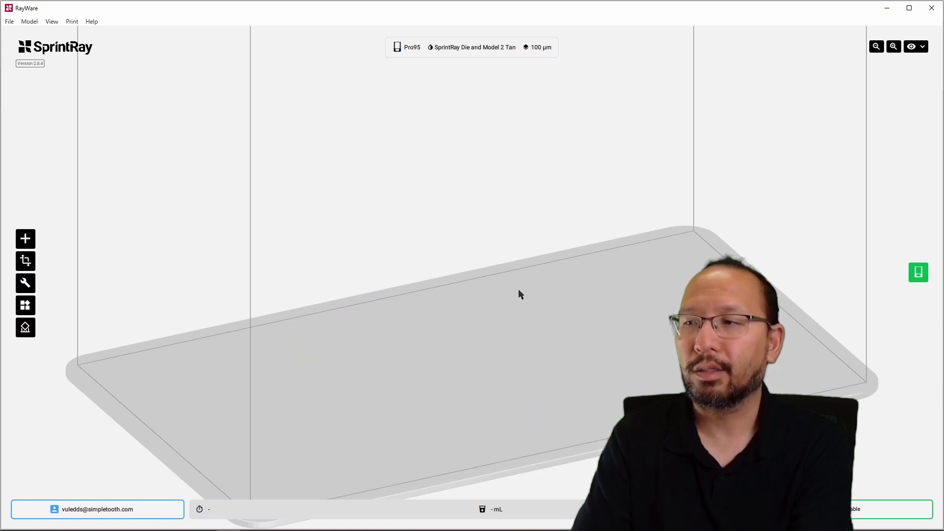
Start a new, empty print job with File > New
left_click_drag(520, 295, 506, 301)
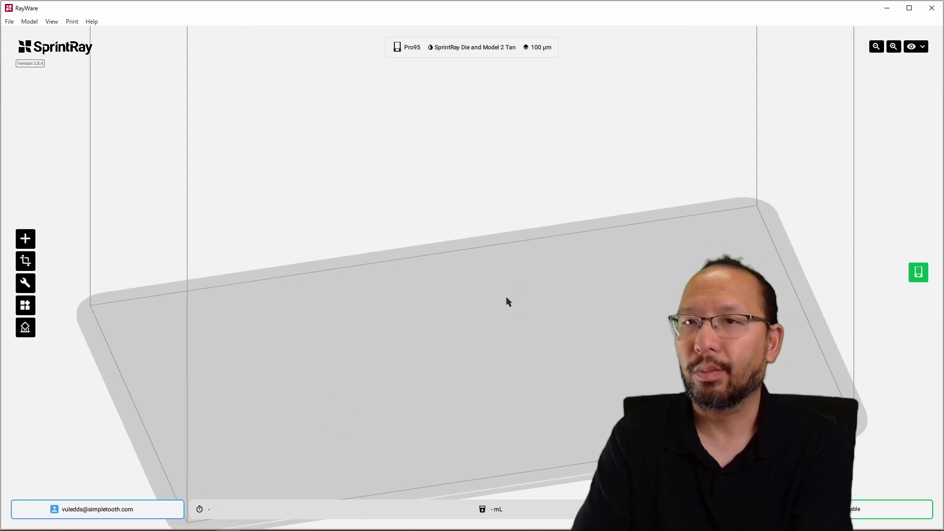
left_click(9, 22)
left_click(21, 34)
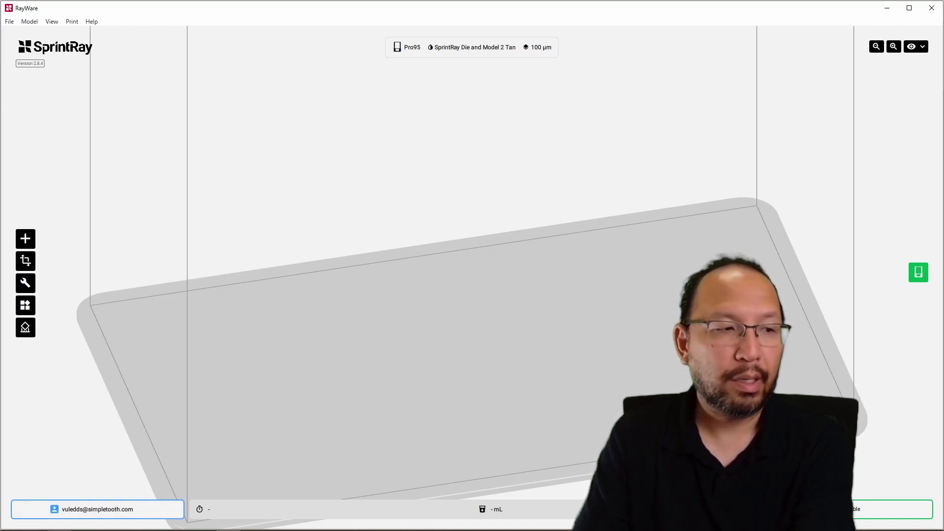
Drag the 912021-J San-lowerjaw and upperjaw STL scans from File Explorer into RayWare
key("alt+Tab")
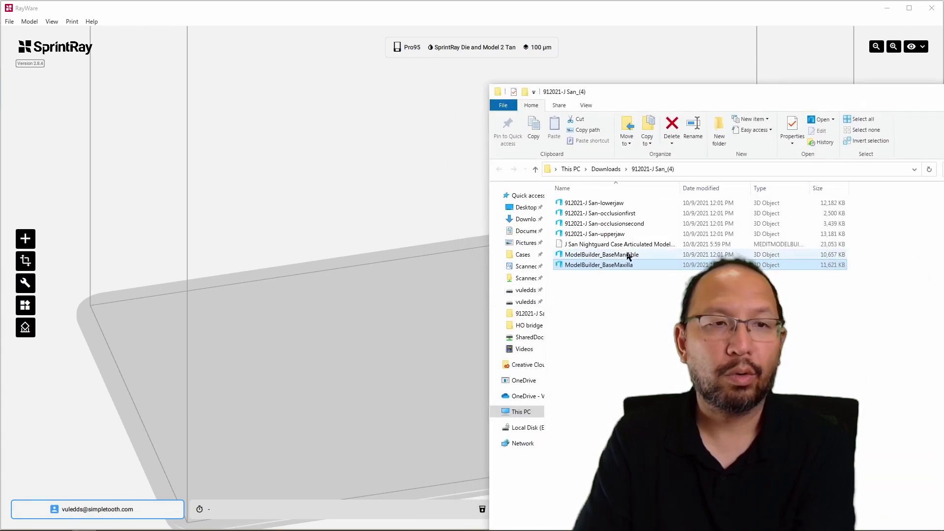
left_click(618, 205)
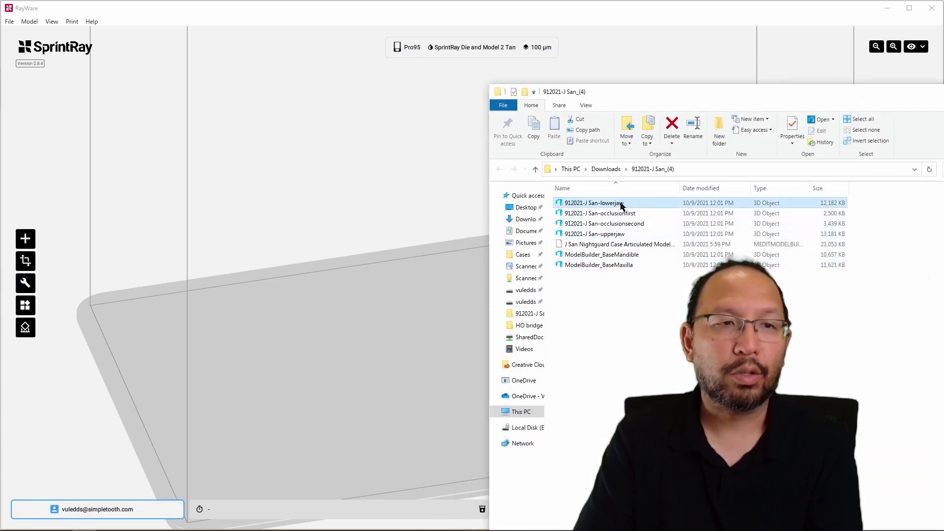
mouse_move(621, 207)
left_mouse_down()
mouse_move(613, 193)
mouse_move(617, 217)
left_mouse_up()
left_click_drag(621, 235, 348, 373)
left_click(619, 207, "ctrl")
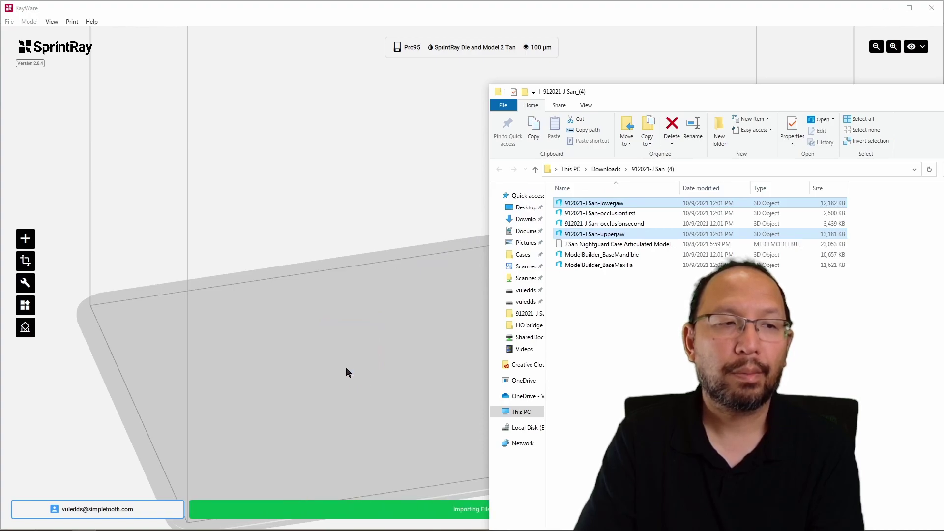
Finish importing the scans and auto-repair the upper jaw scan with an extruded base
left_click(435, 368)
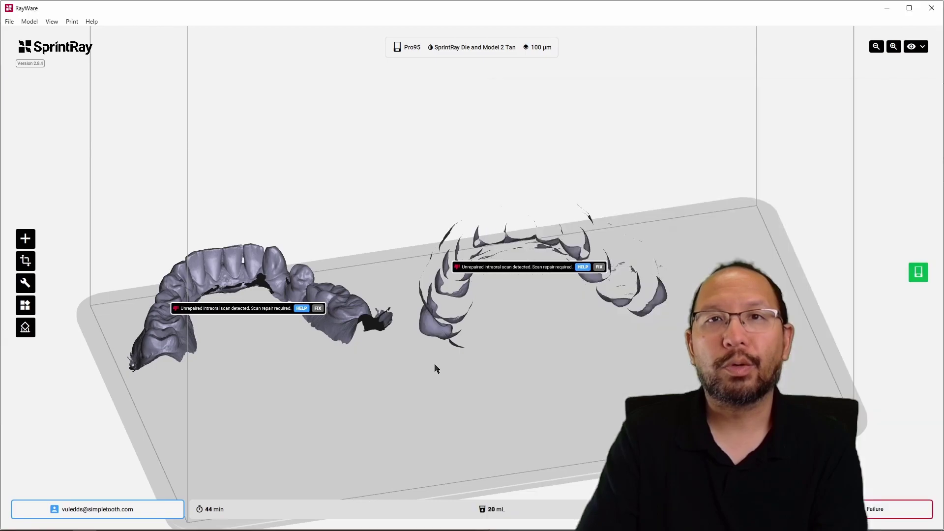
left_click_drag(493, 382, 483, 408)
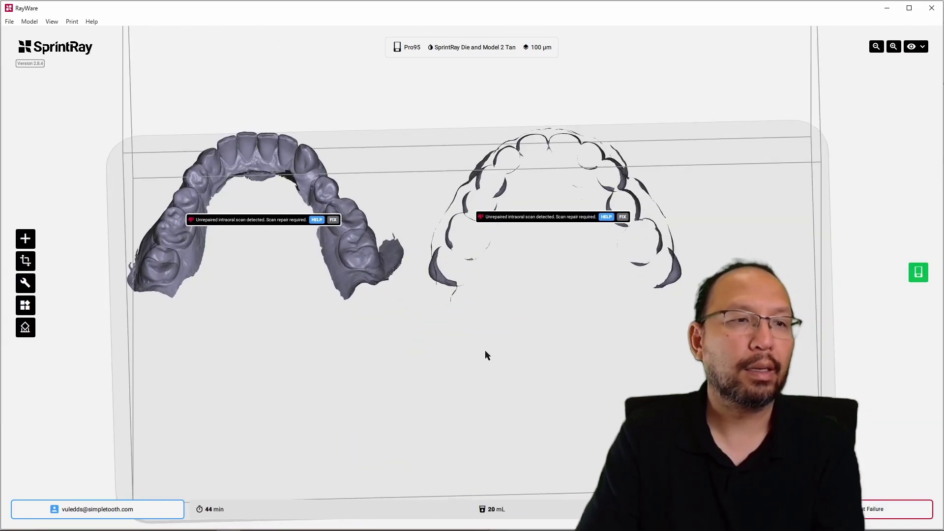
left_click(458, 256)
left_click_drag(459, 256, 506, 319)
right_click_drag(506, 320, 507, 339)
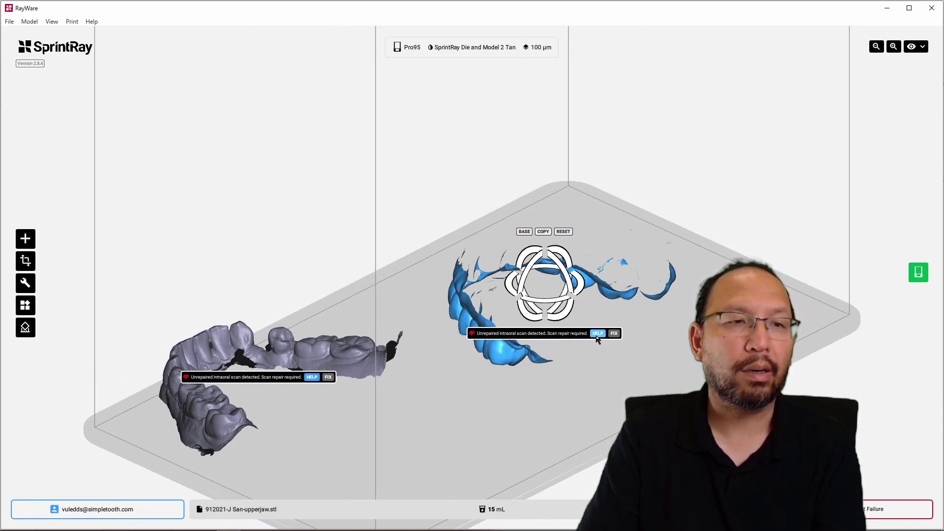
left_click(614, 334)
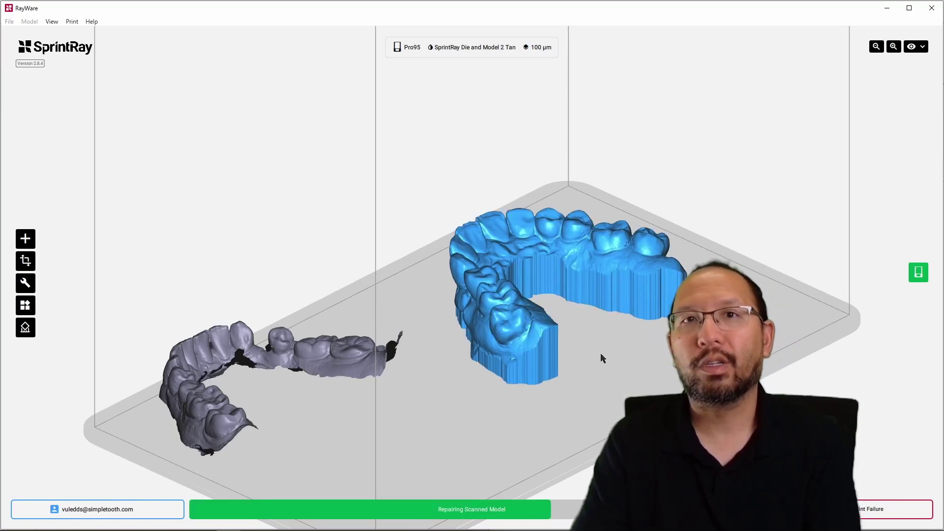
Auto-repair the lower jaw scan with an extruded base as well
left_click_drag(509, 398, 593, 420)
left_click_drag(443, 387, 476, 368)
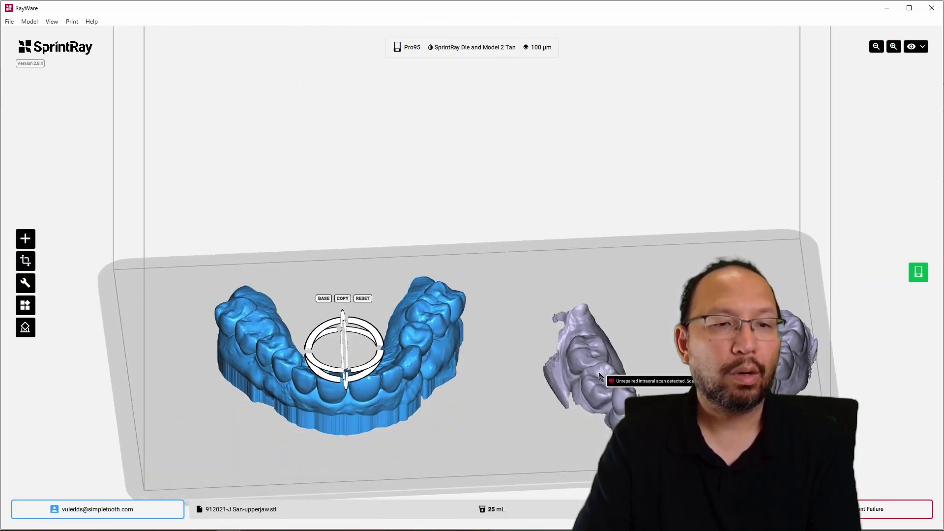
left_click(599, 377)
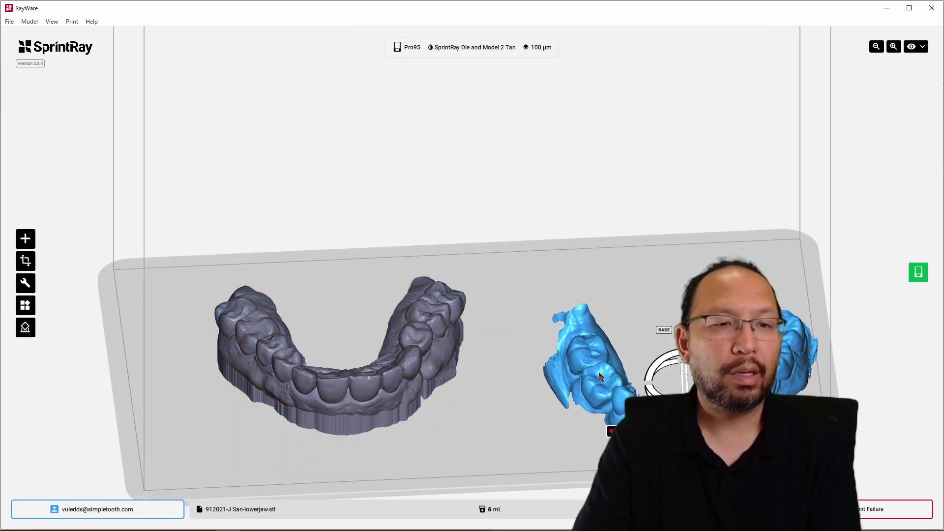
left_click(613, 431)
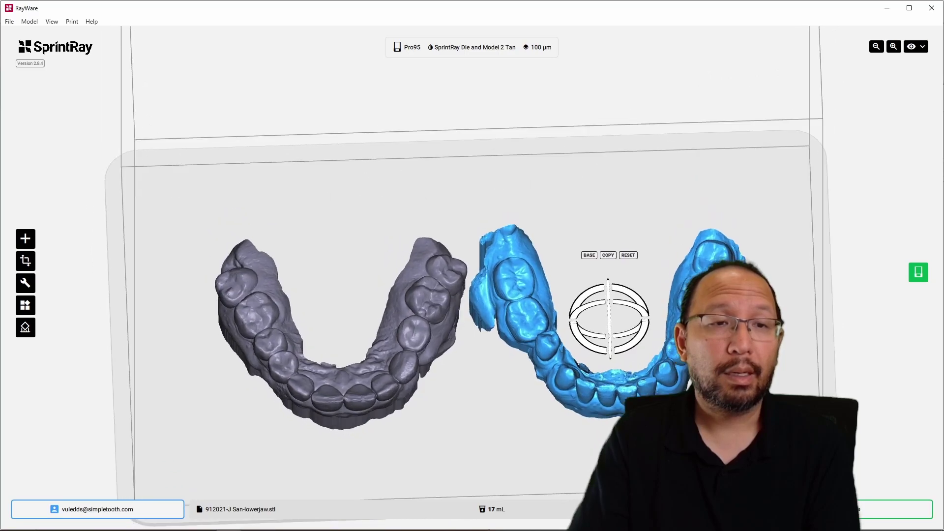
left_click_drag(615, 350, 492, 433)
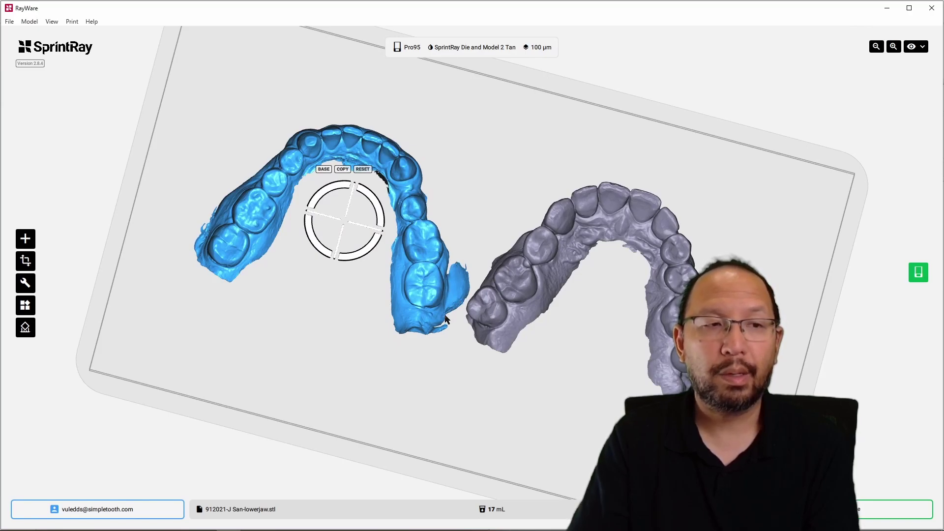
left_click_drag(585, 332, 446, 308)
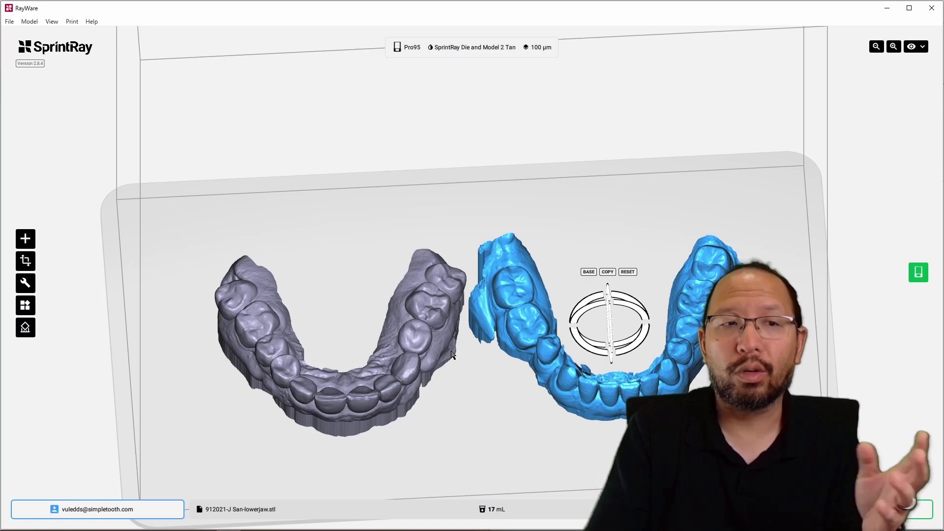
left_click_drag(386, 405, 465, 378)
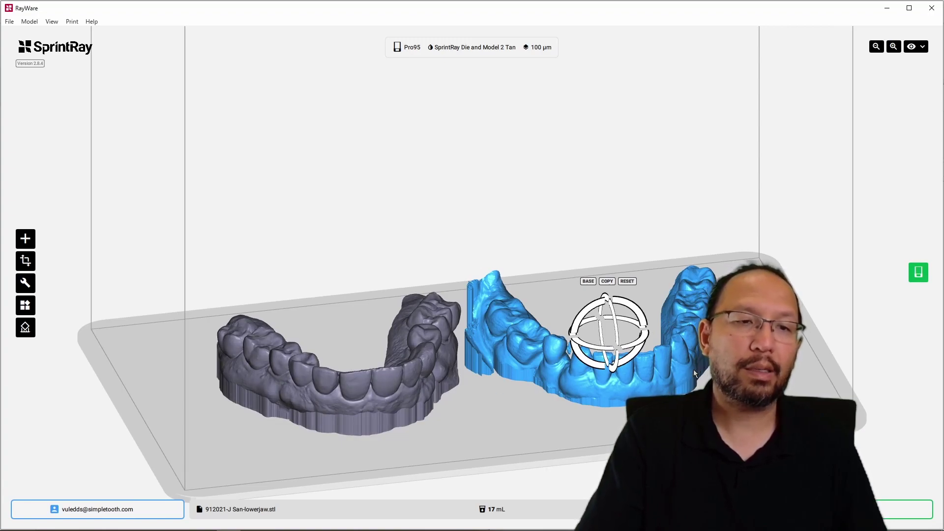
left_click_drag(681, 377, 650, 334)
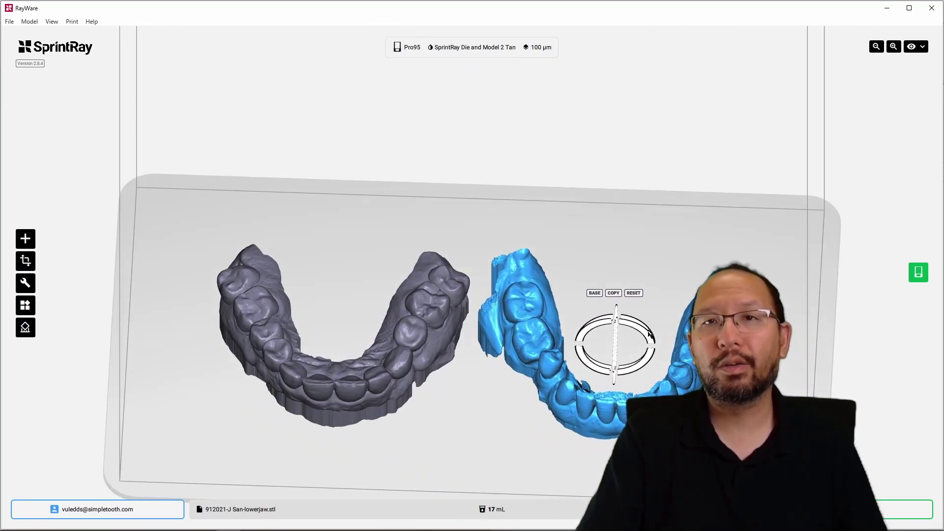
left_click_drag(649, 334, 369, 315)
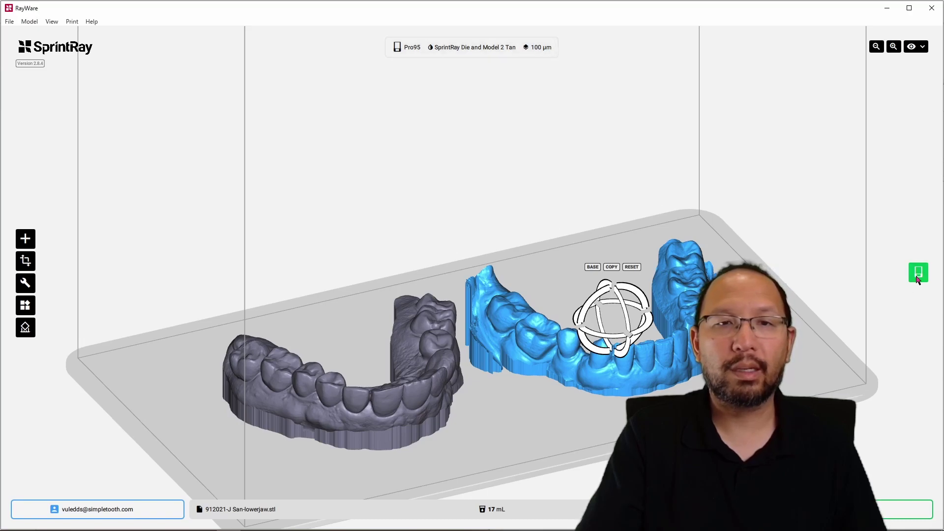
left_click(918, 272)
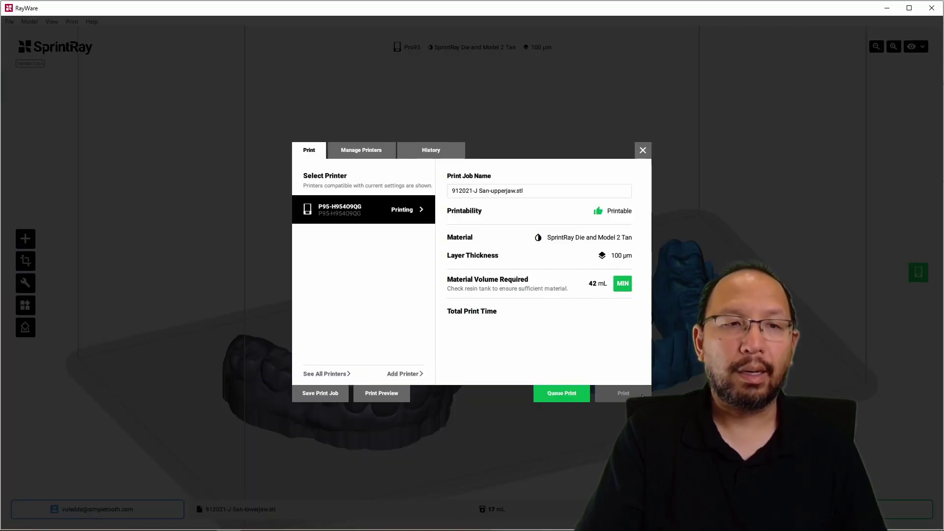
left_click(642, 154)
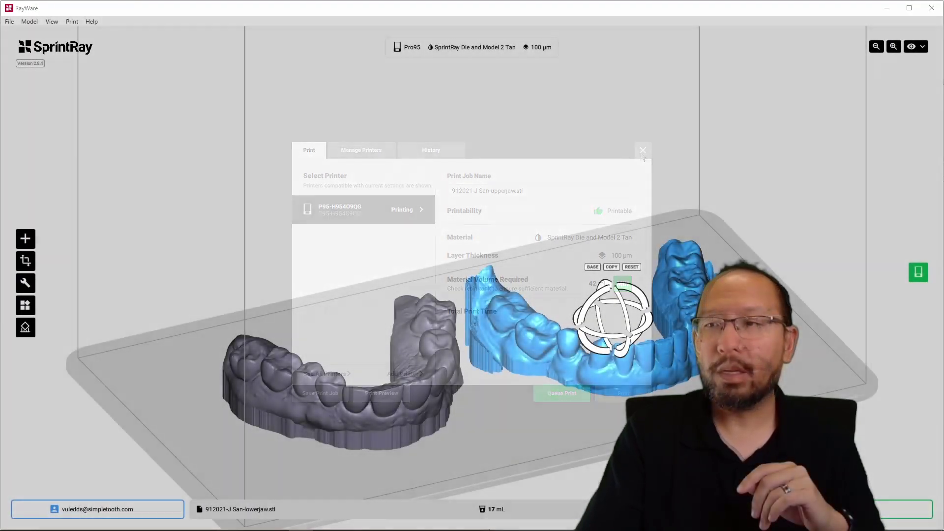